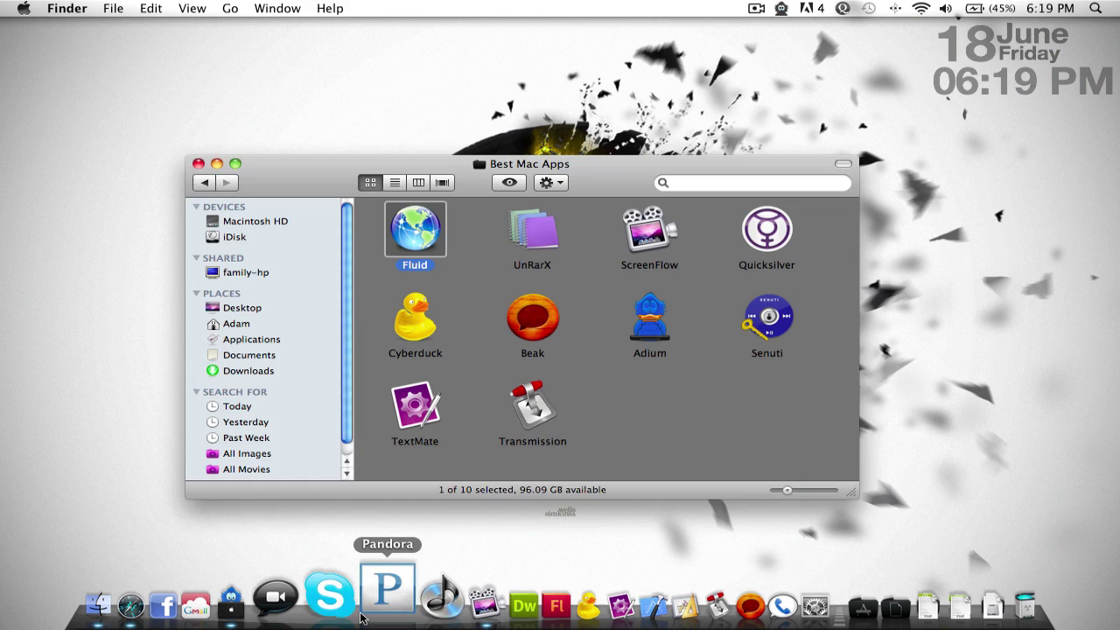
Launch the Pandora web app from the Dock, view its Userscripts menu, then close the menu
click(362, 614)
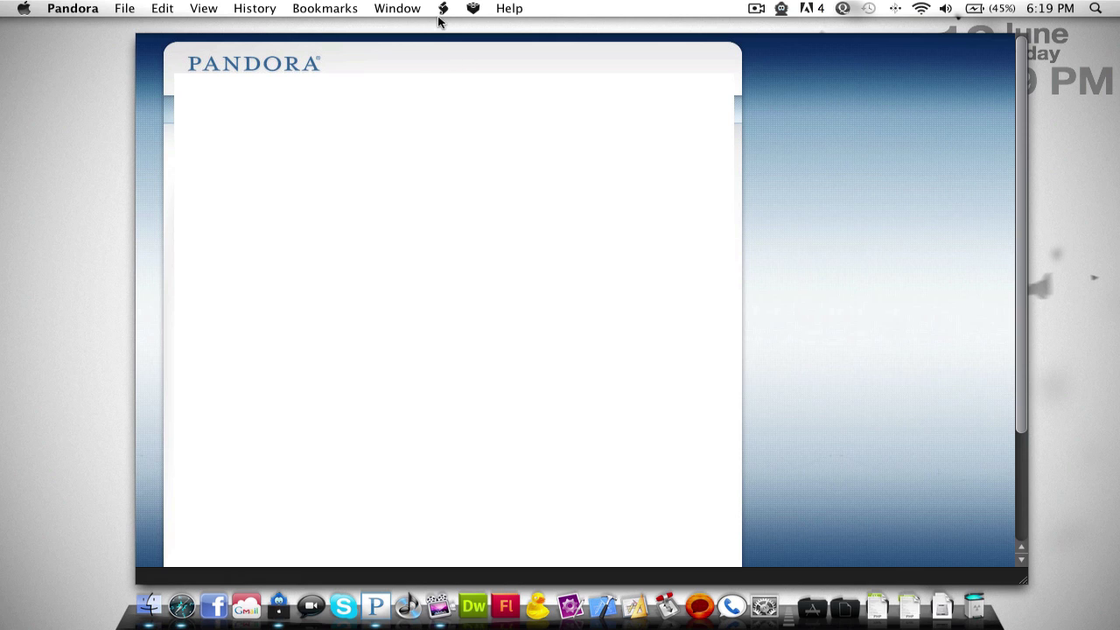
click(440, 22)
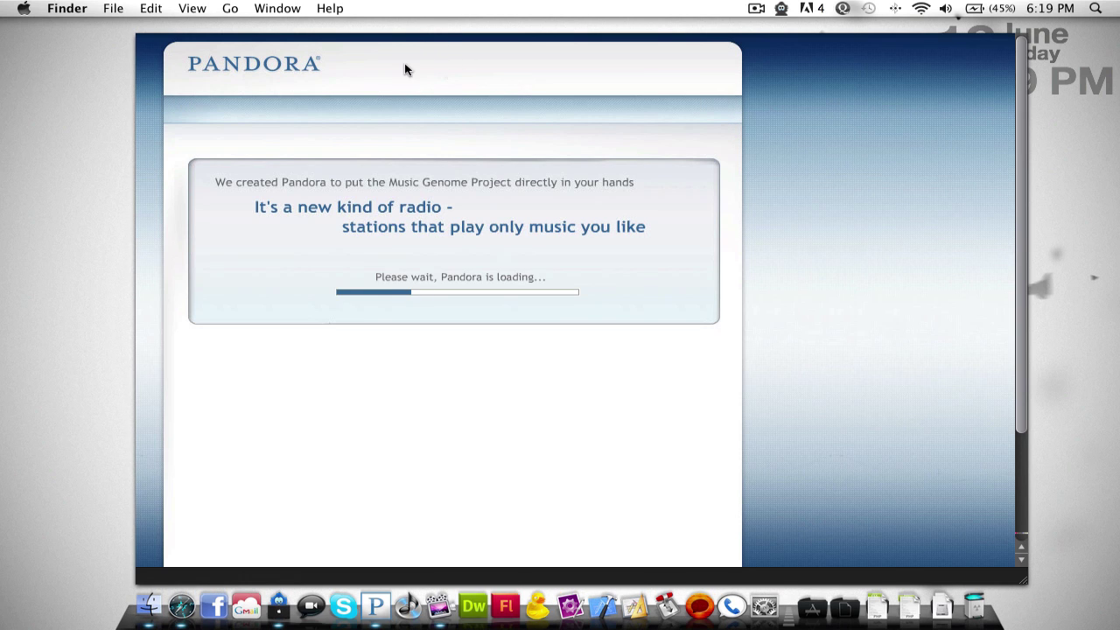
click(408, 68)
click(443, 9)
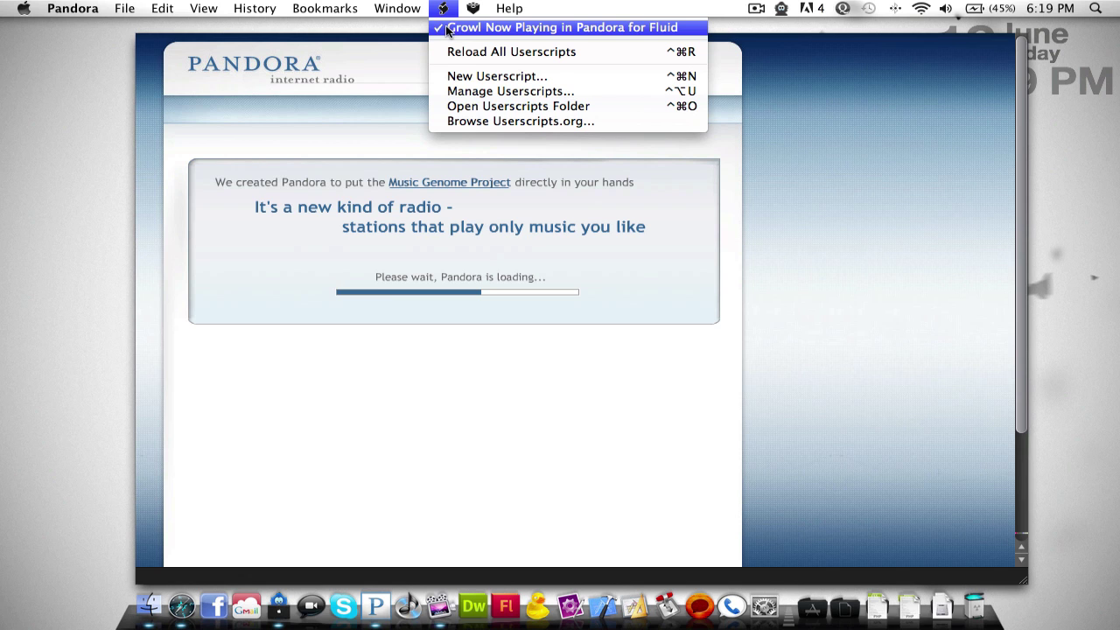
click(243, 28)
click(237, 60)
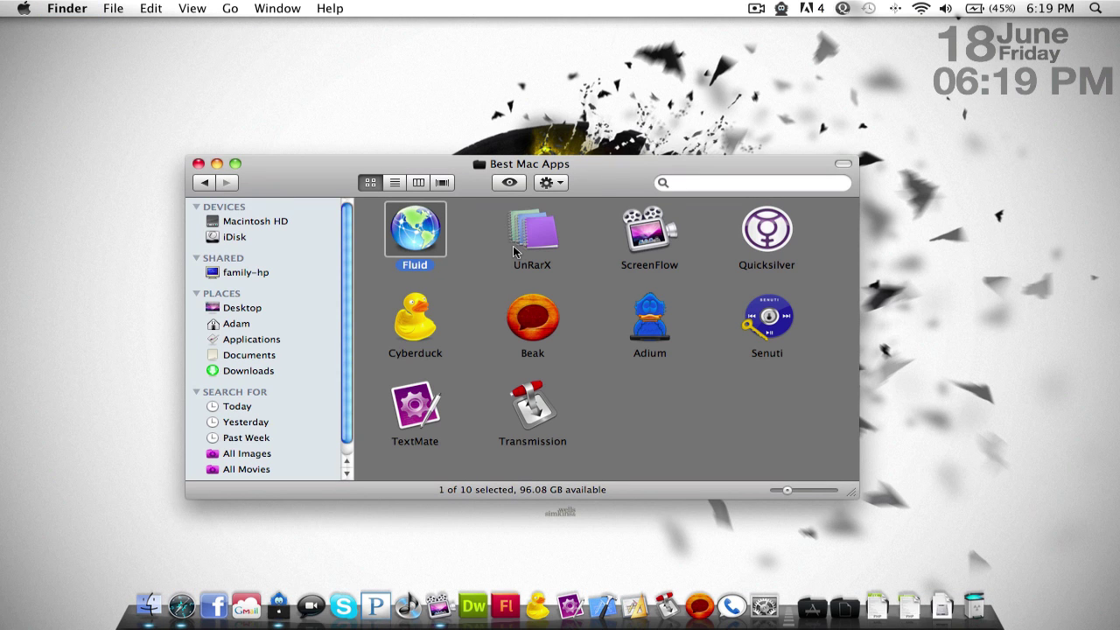
Open UnRarX, view its Extract to destination choices without changing them, then quit it
click(540, 245)
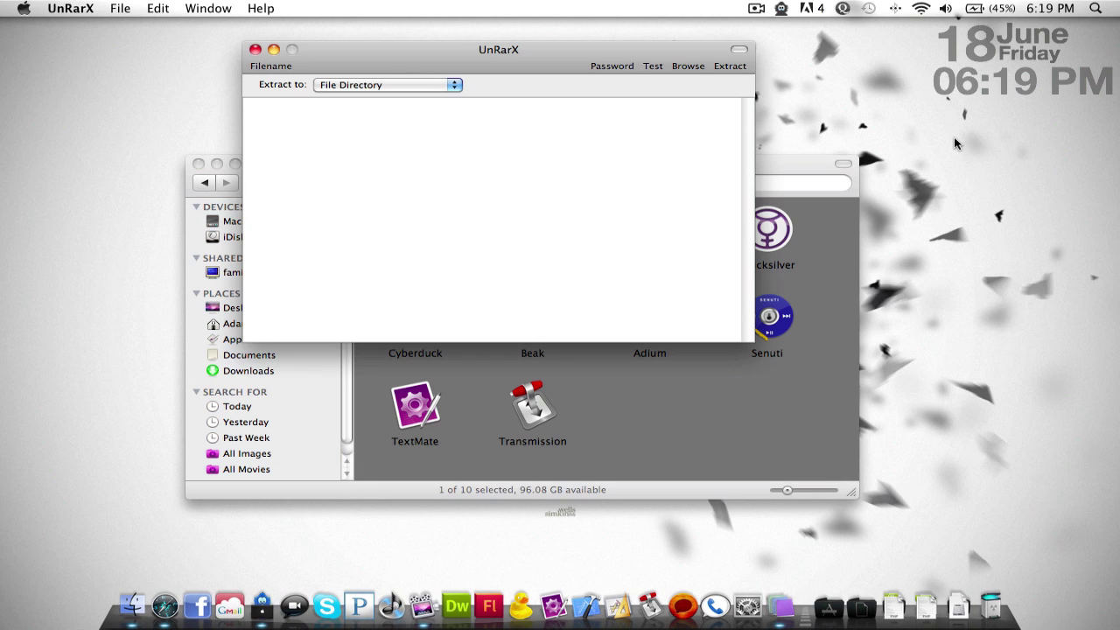
click(457, 84)
click(475, 91)
click(257, 50)
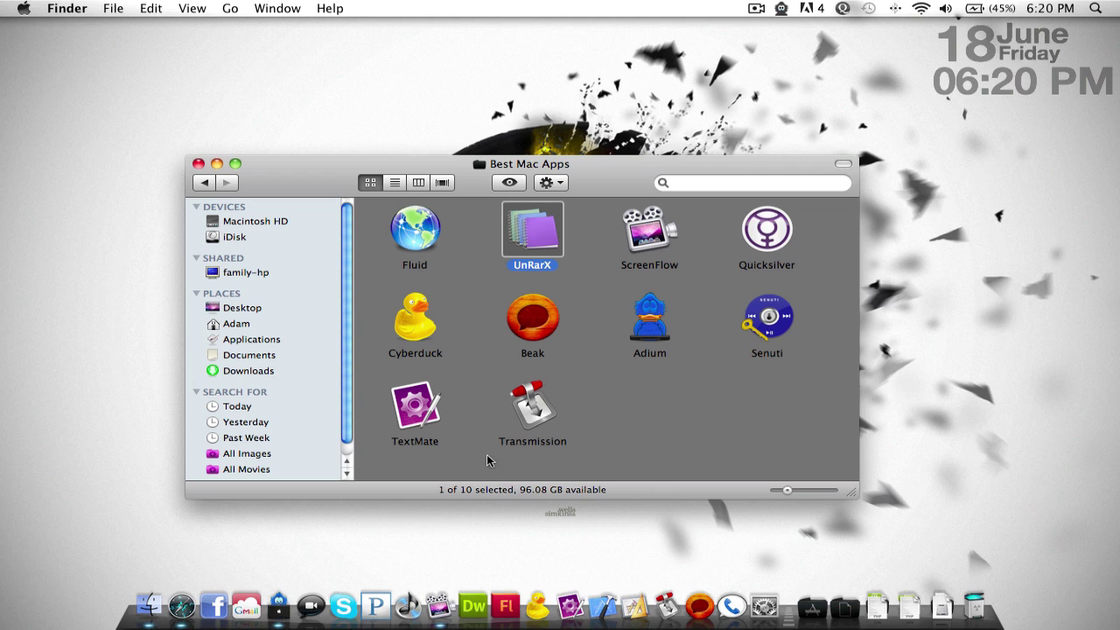
Launch ScreenFlow, check the recording status, and select the Screen Recording clip
click(439, 606)
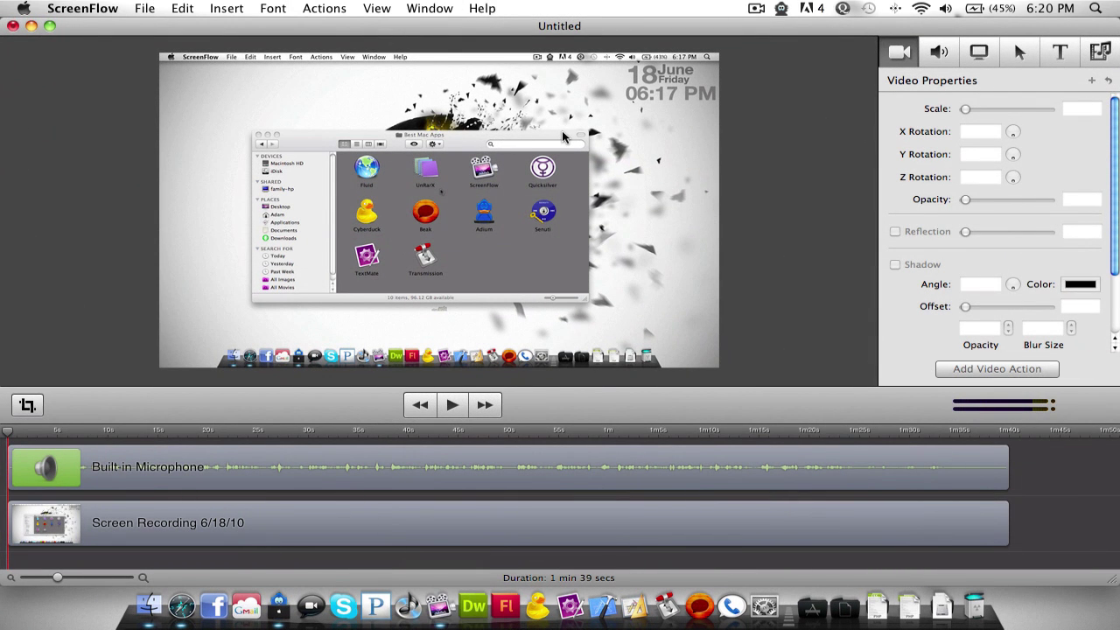
click(757, 9)
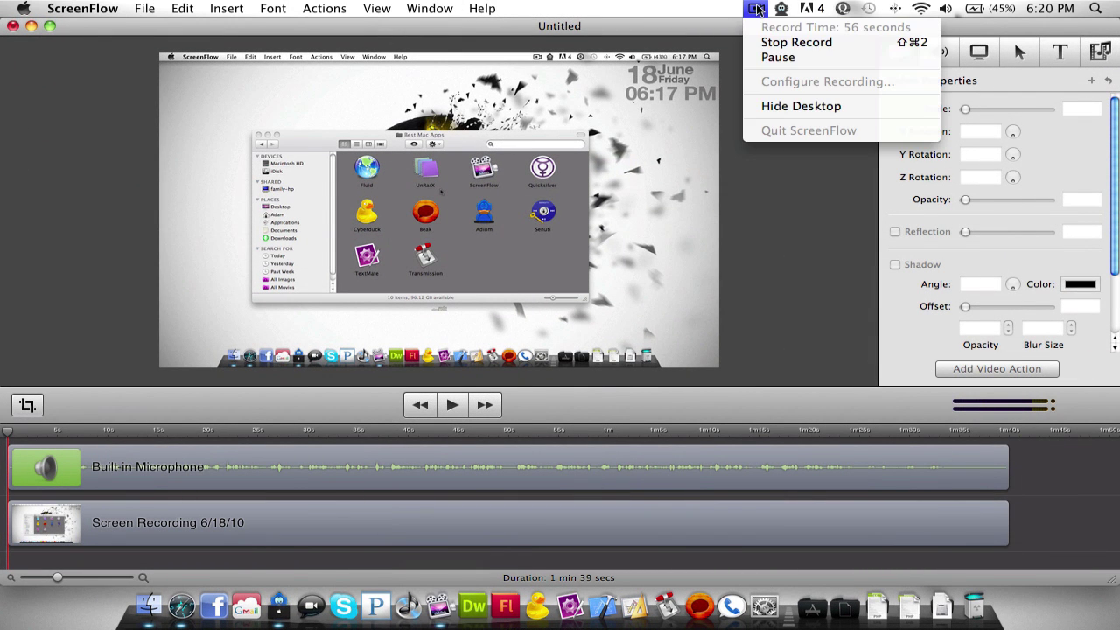
click(796, 206)
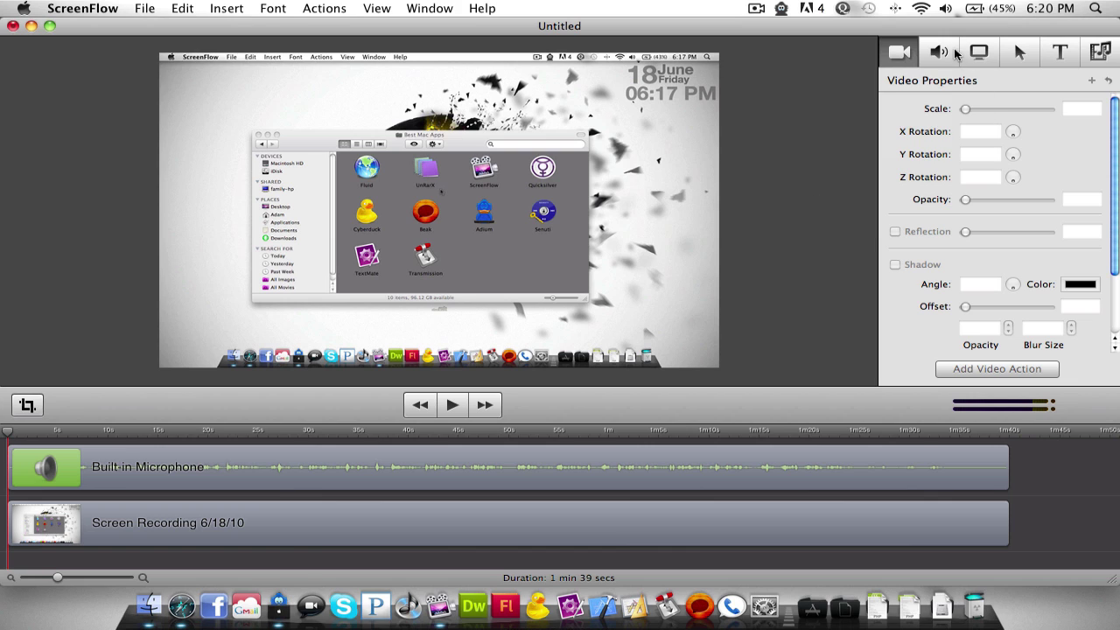
click(170, 480)
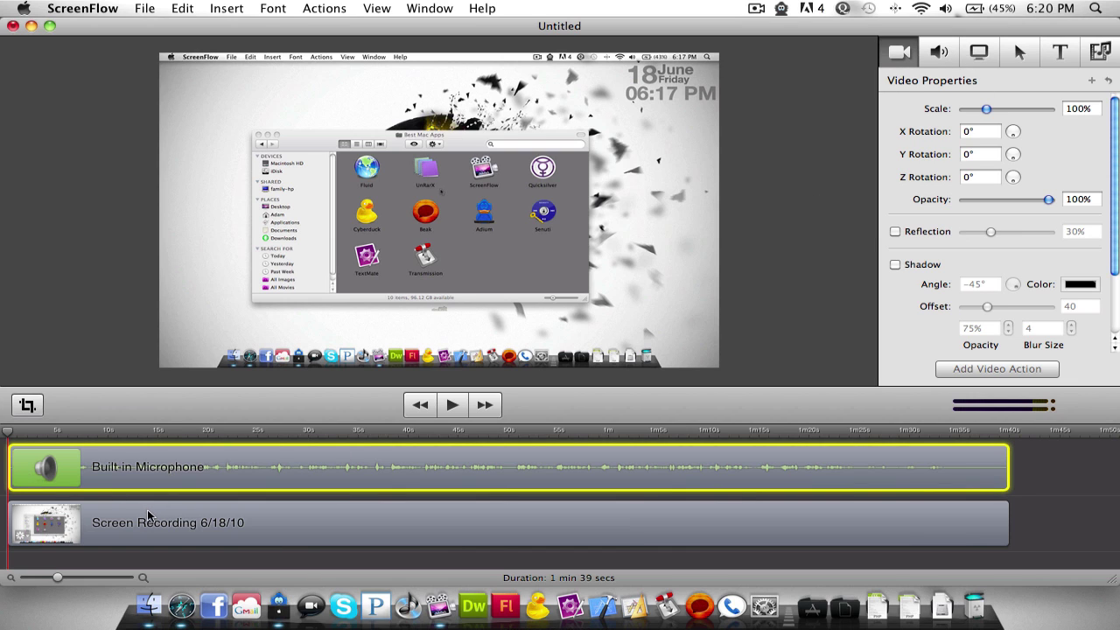
click(148, 515)
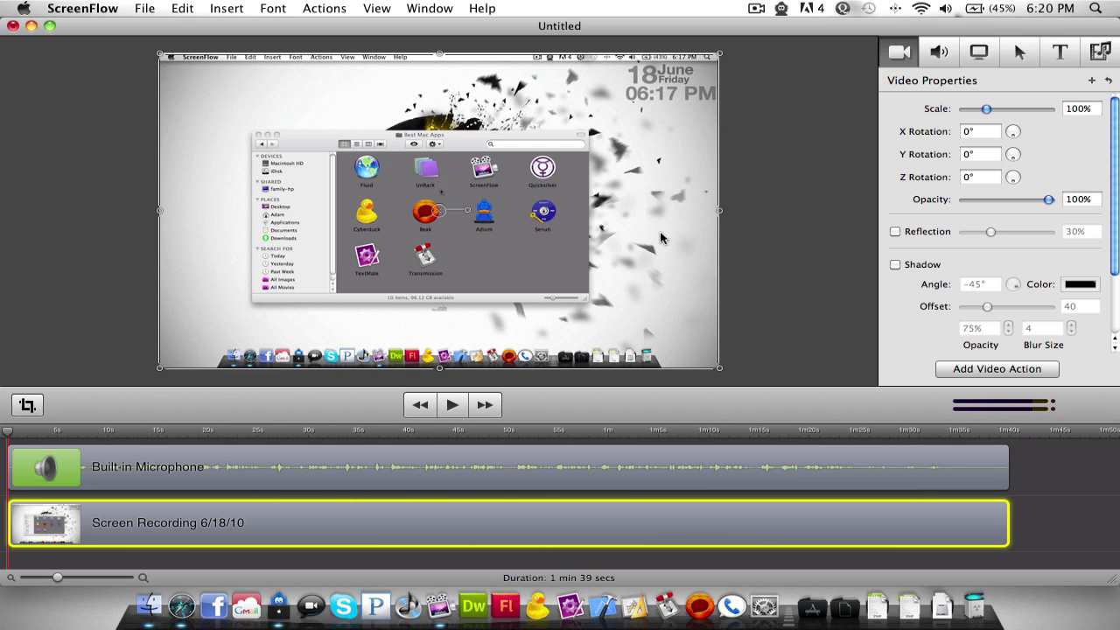
Scale the recording to 72%, reposition it, turn it 36° on Y, and add a 30% reflection
drag(722, 373, 545, 283)
drag(419, 224, 434, 254)
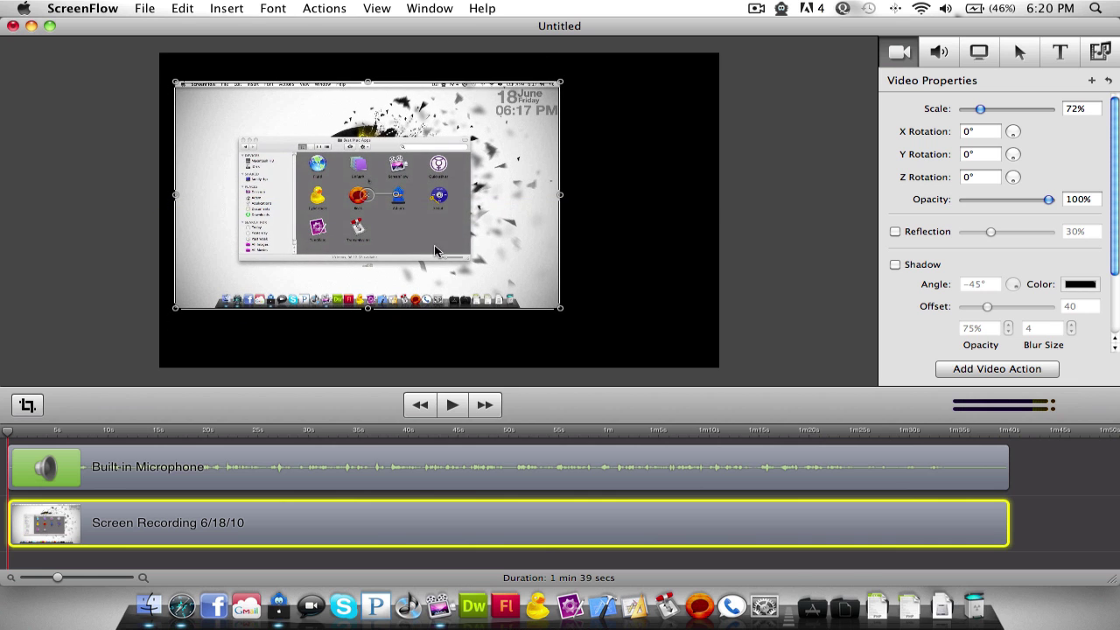
mouse_move(1016, 178)
mouse_down()
mouse_move(1015, 188)
mouse_move(1011, 164)
mouse_up()
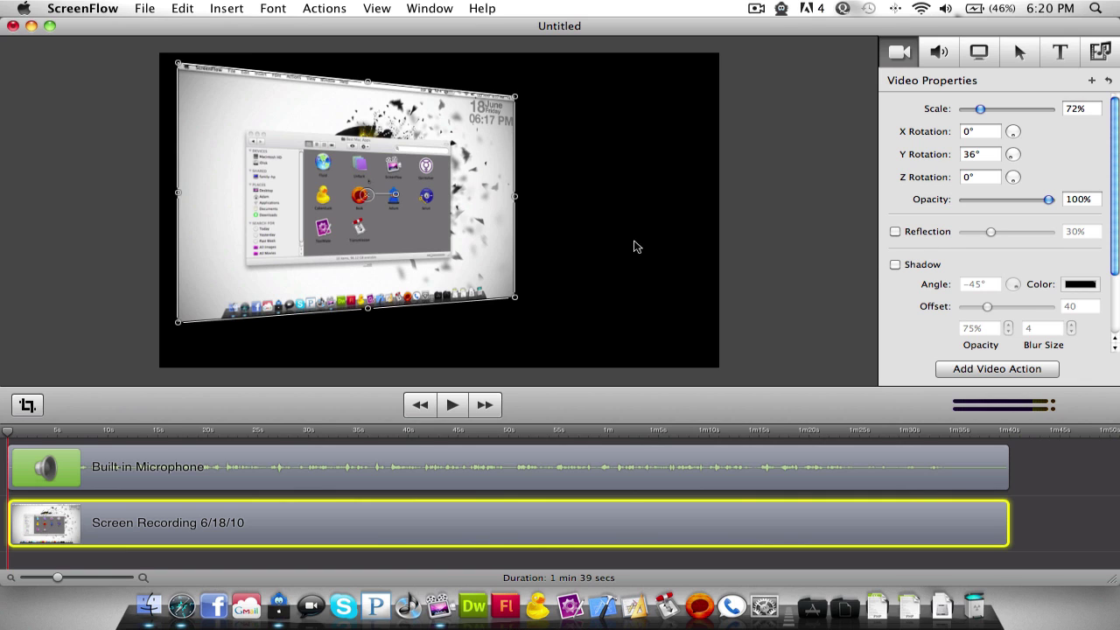
click(895, 231)
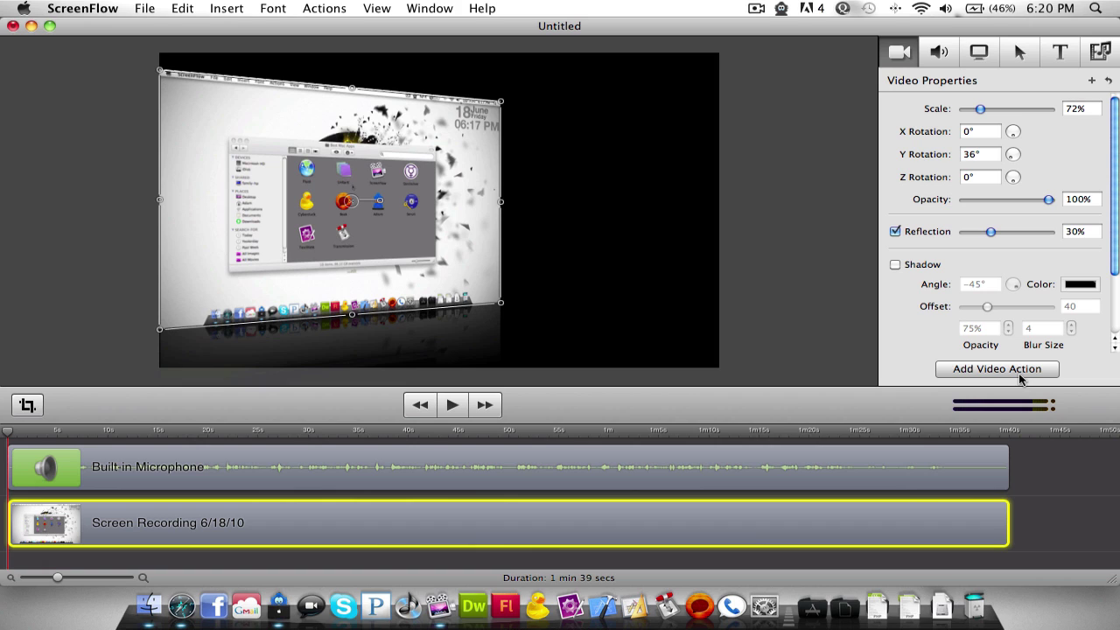
Set the Screen Recording's pointer zoom to 149%
click(954, 58)
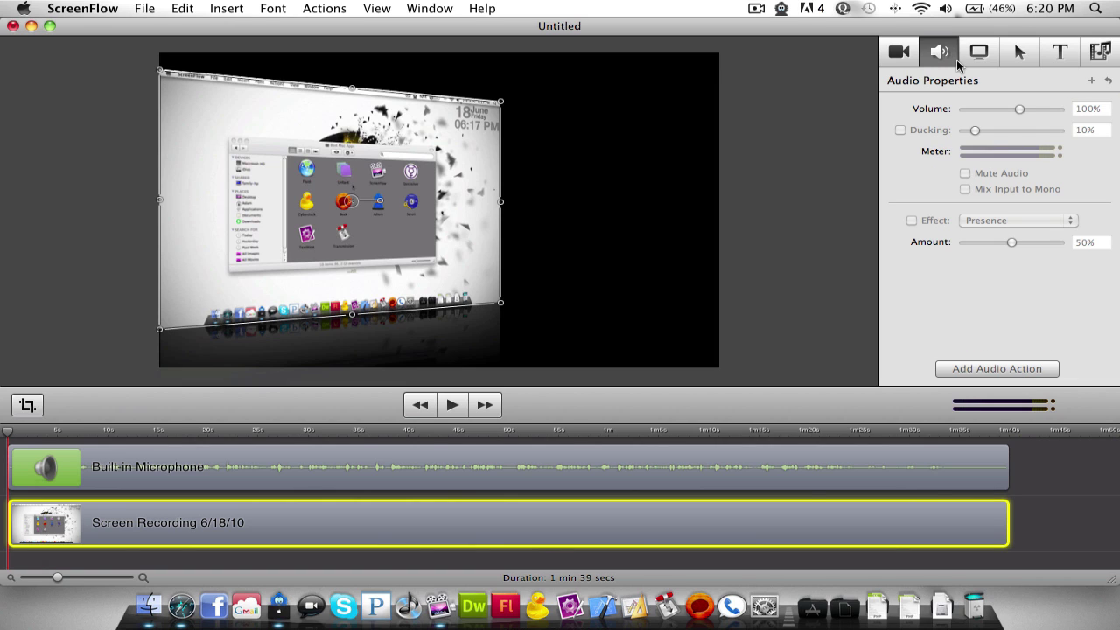
click(979, 60)
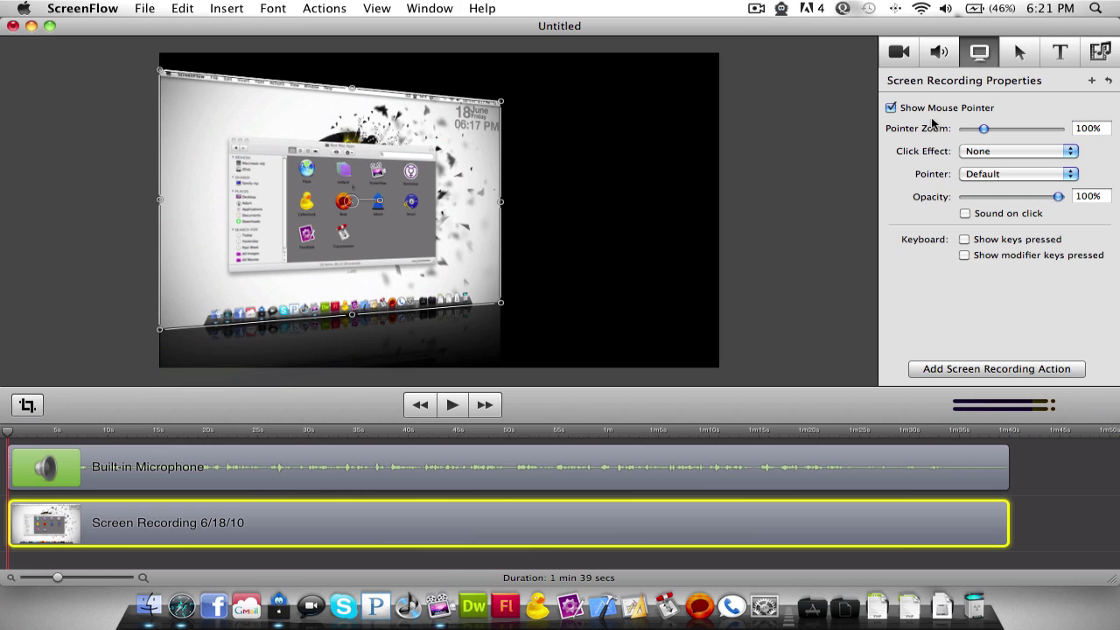
drag(985, 131, 873, 133)
drag(966, 128, 993, 115)
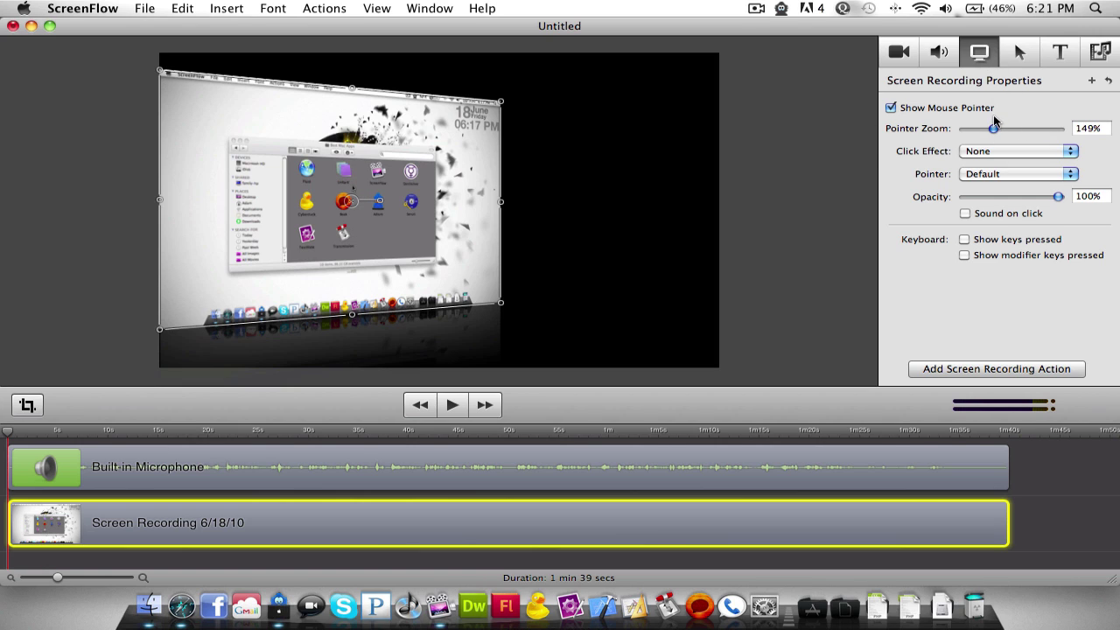
Add a trial Text box, view the document's media, then delete the text overlay
click(1020, 52)
click(1058, 52)
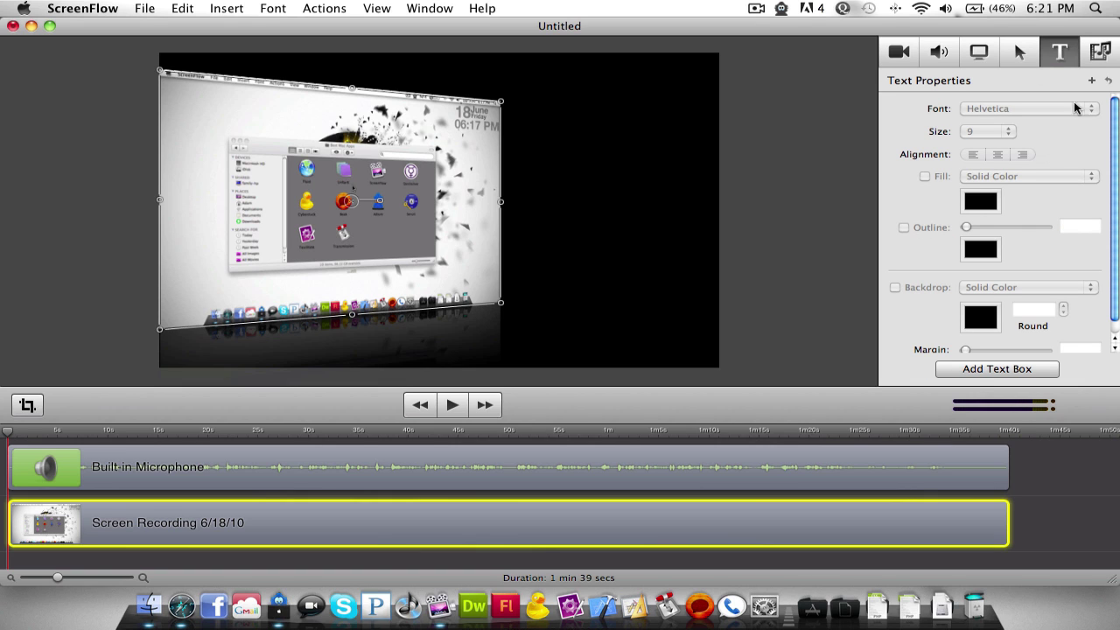
click(996, 368)
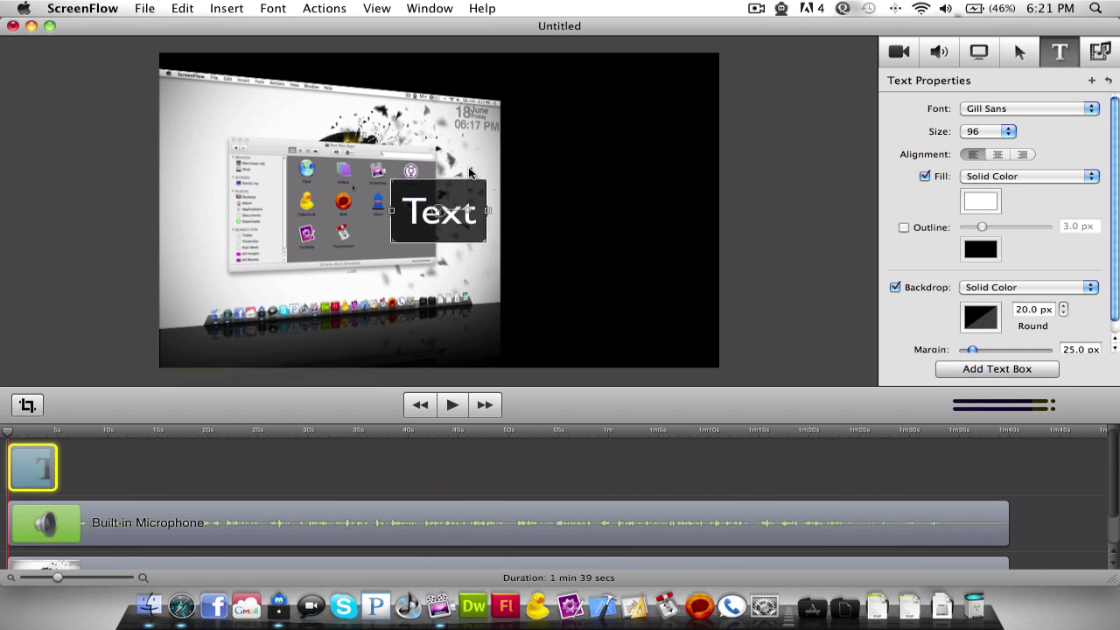
drag(448, 185, 363, 175)
click(1098, 58)
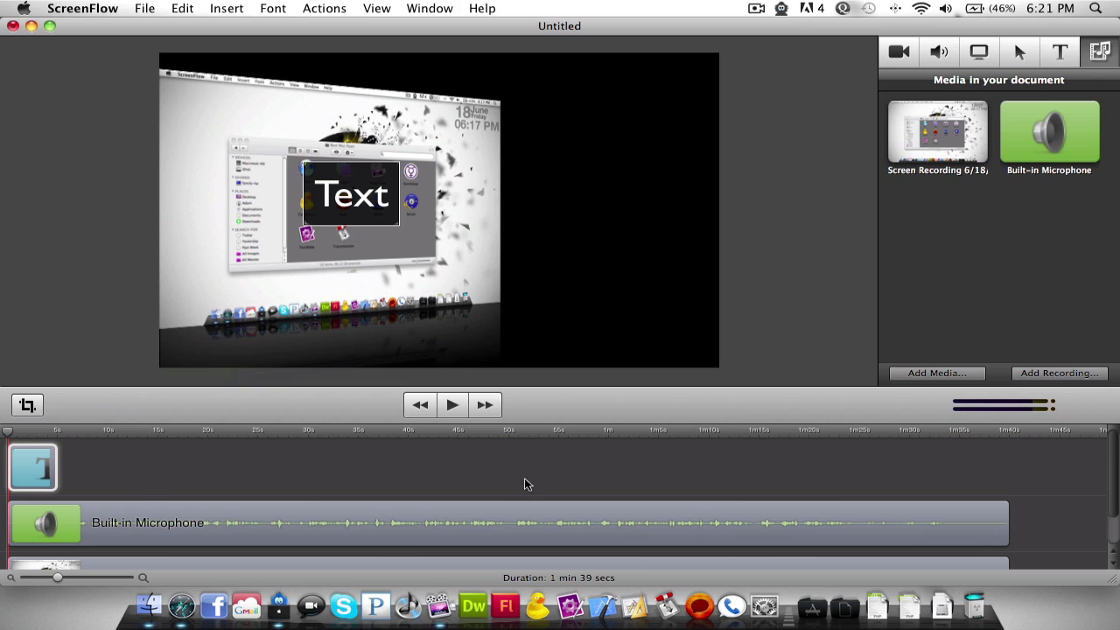
click(32, 464)
key(Delete)
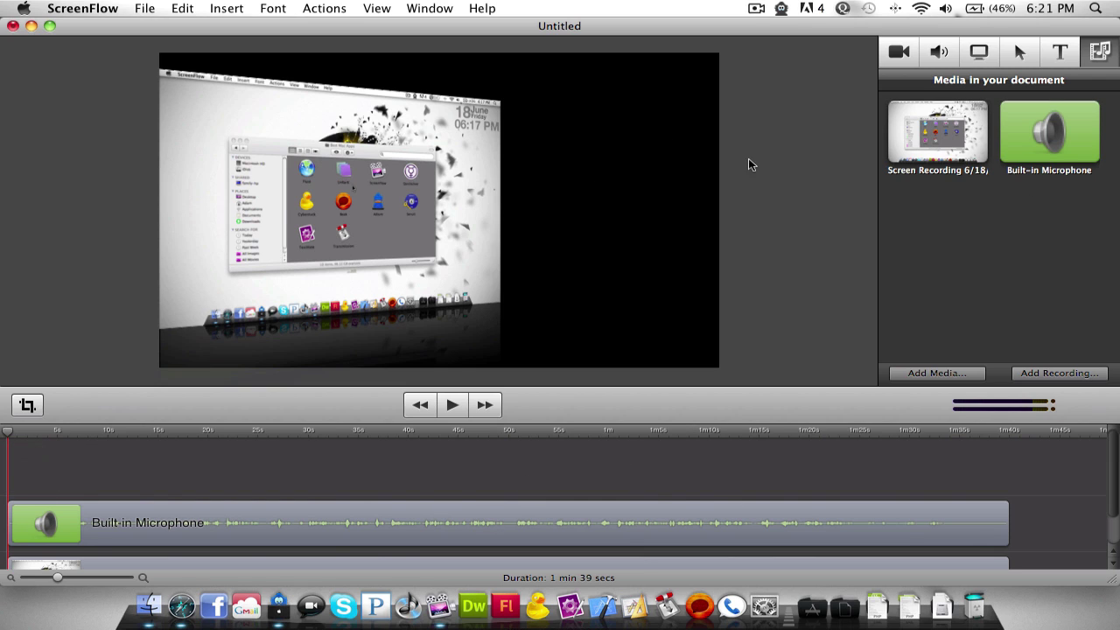
Close the ScreenFlow document without saving and launch Quicksilver from the folder
click(12, 26)
click(531, 115)
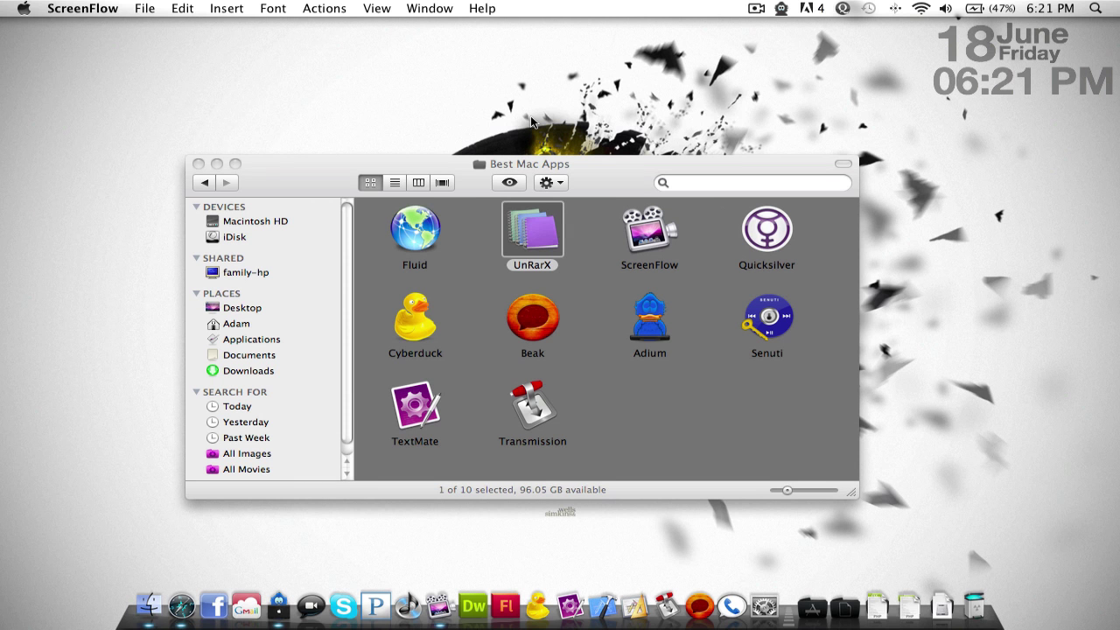
click(786, 241)
double_click(786, 242)
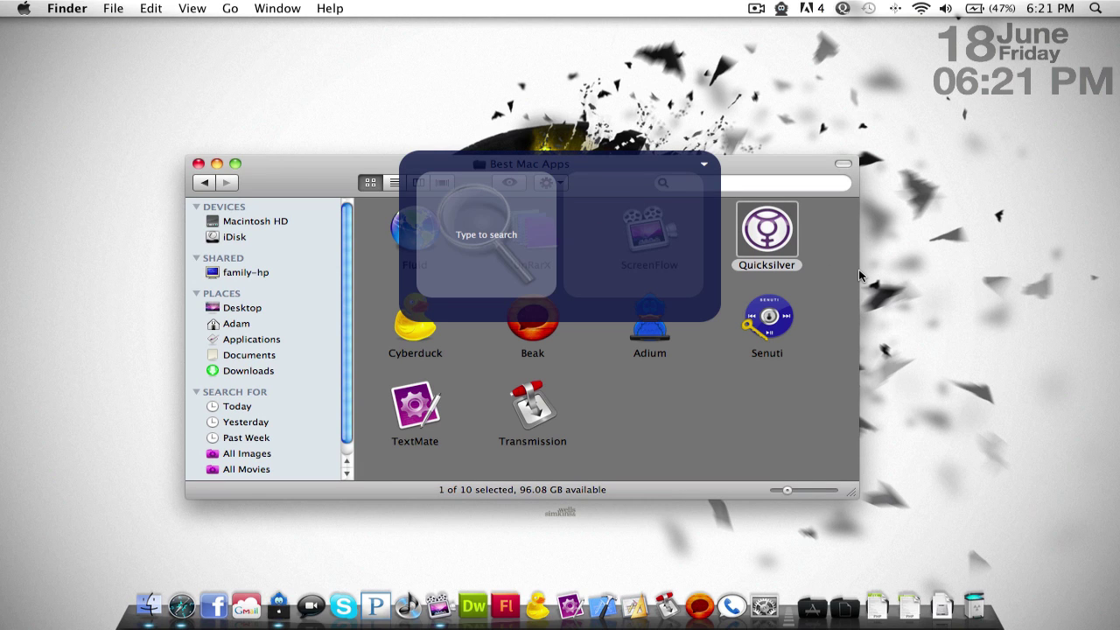
Search 'googi' in Quicksilver, browse the results, dismiss it, and bring up Spotlight
text(goog)
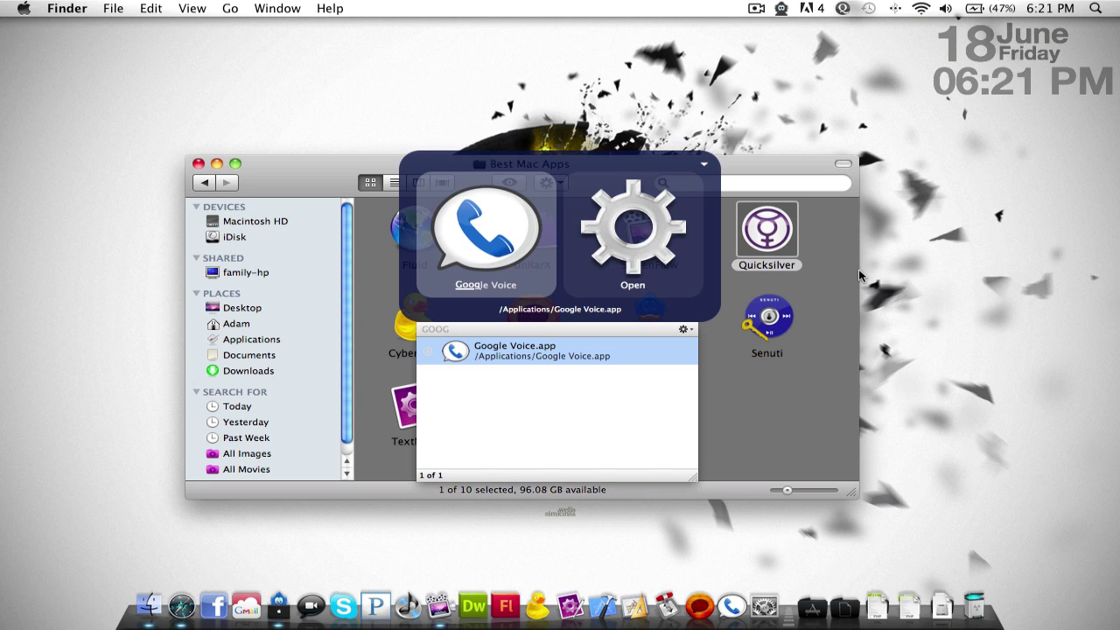
text(i)
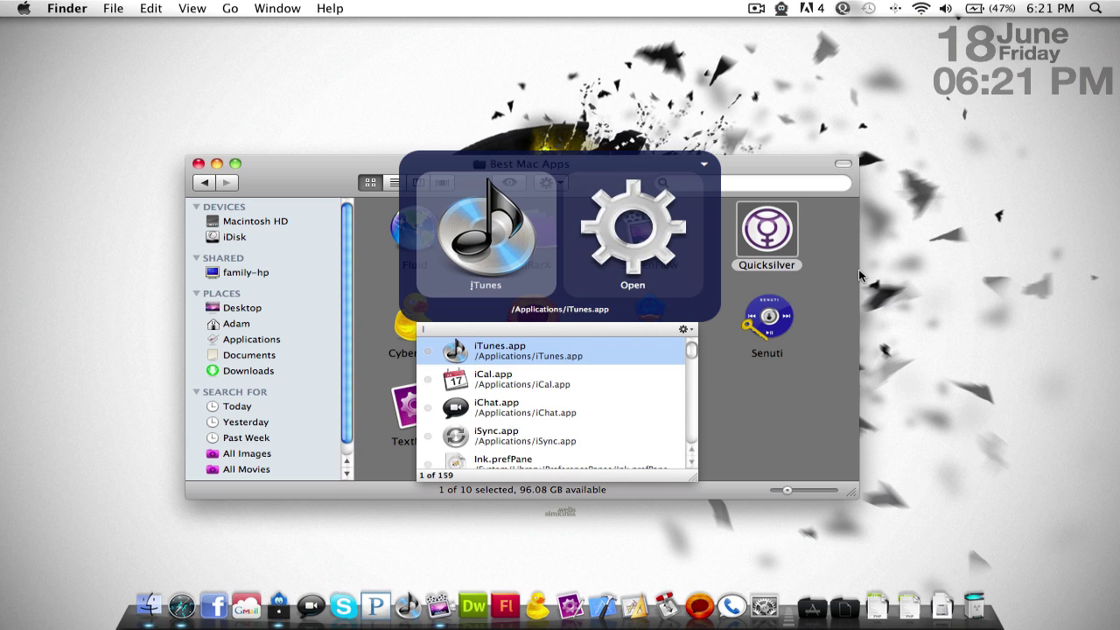
key(Down)
key(Down)
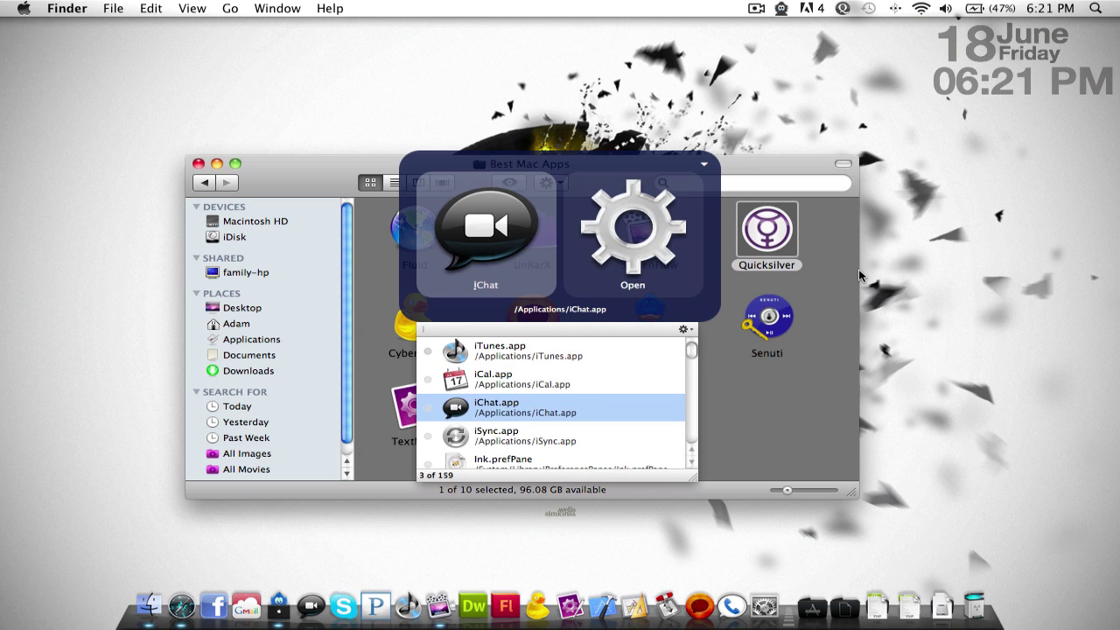
key(Down)
key(Up)
key(Up)
key(Up)
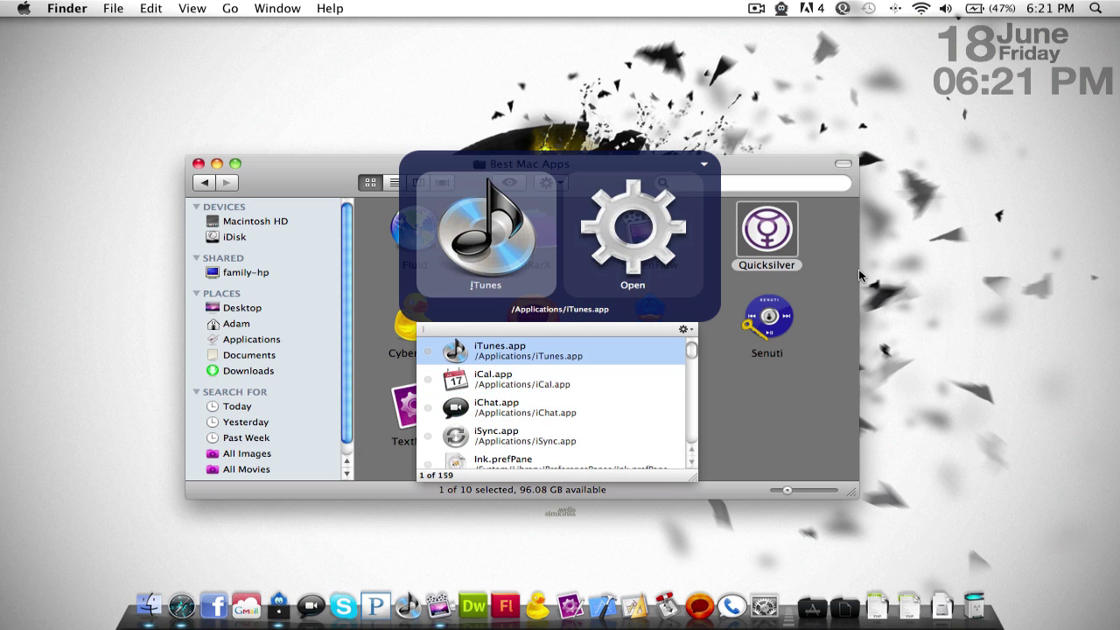
key(Escape)
key(Escape)
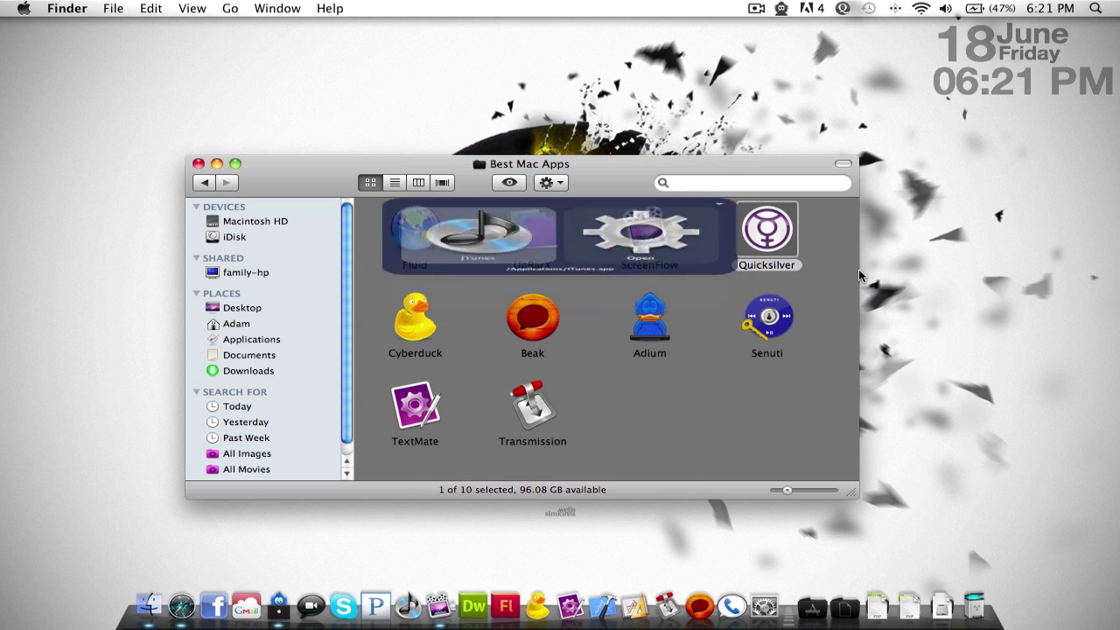
key(ctrl+space)
key(Escape)
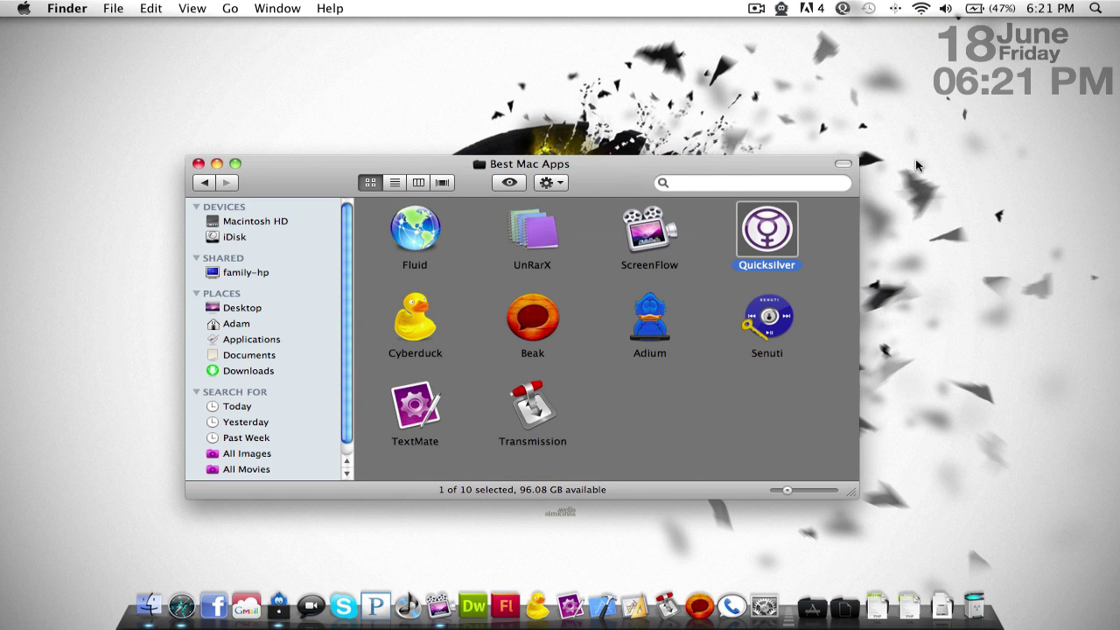
click(1098, 7)
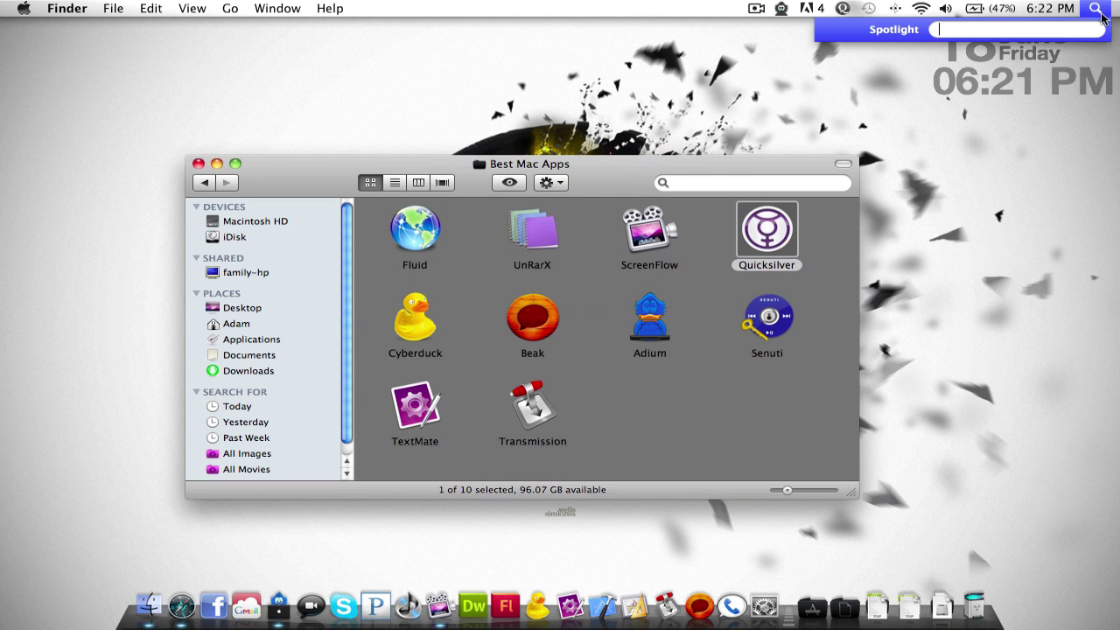
Dismiss Spotlight, launch Cyberduck, view its History and Bookmarks, then close its window
click(1100, 9)
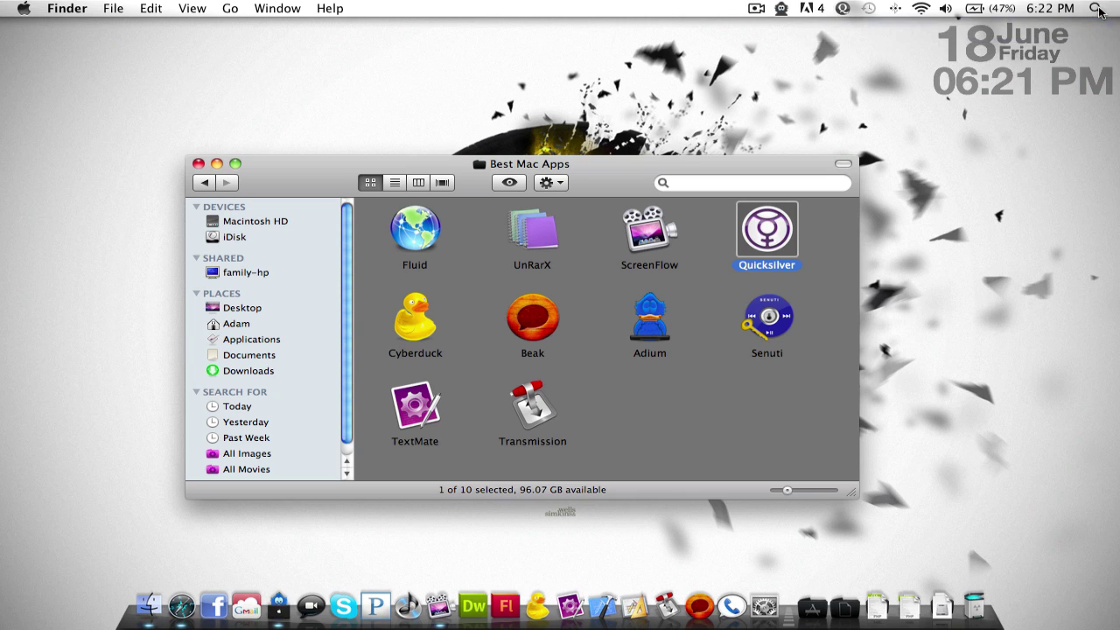
double_click(407, 332)
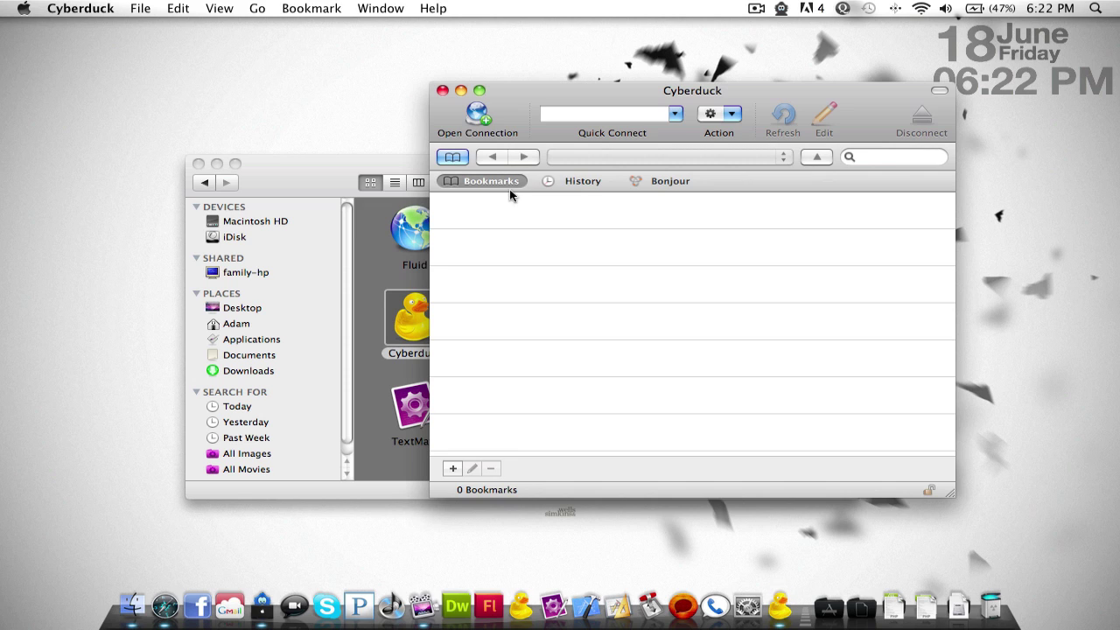
click(550, 179)
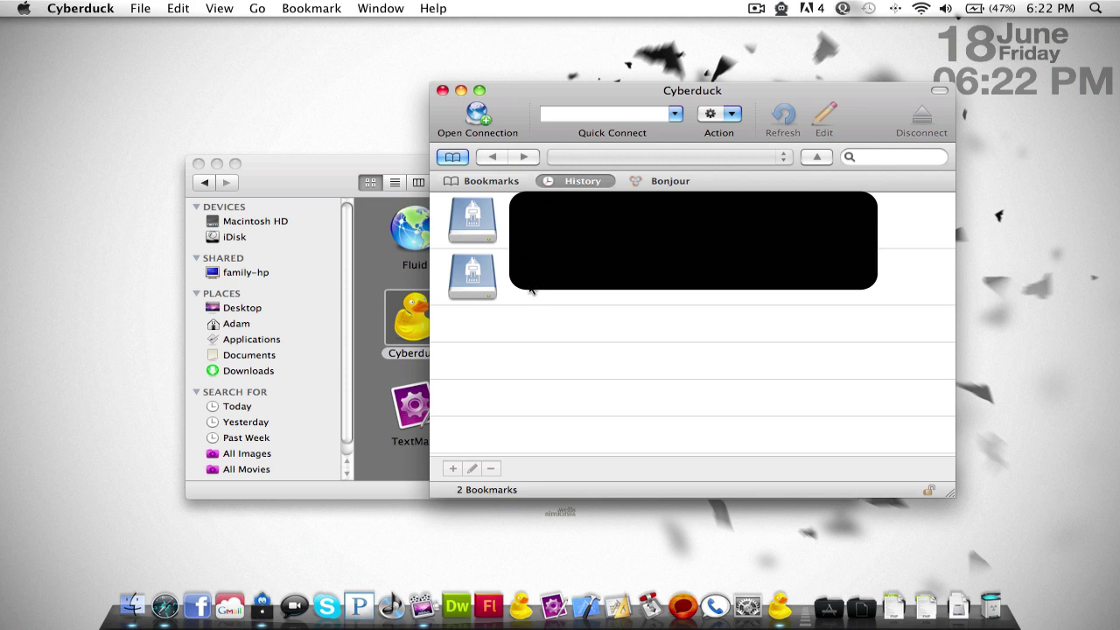
click(486, 184)
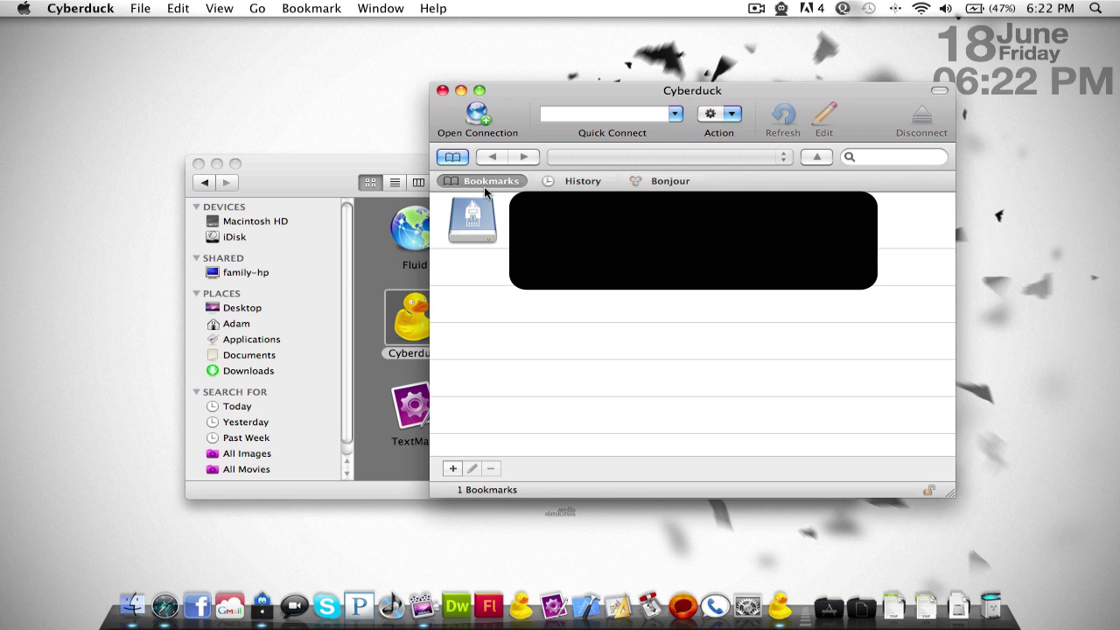
click(442, 91)
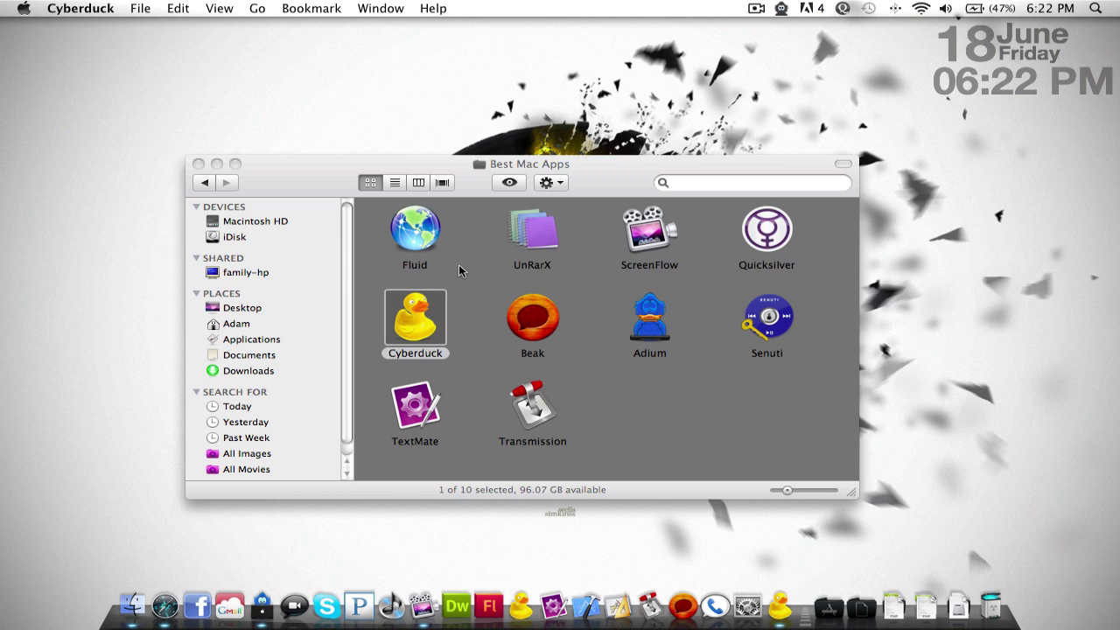
Launch Beak and sign in with the account's username and password
double_click(542, 325)
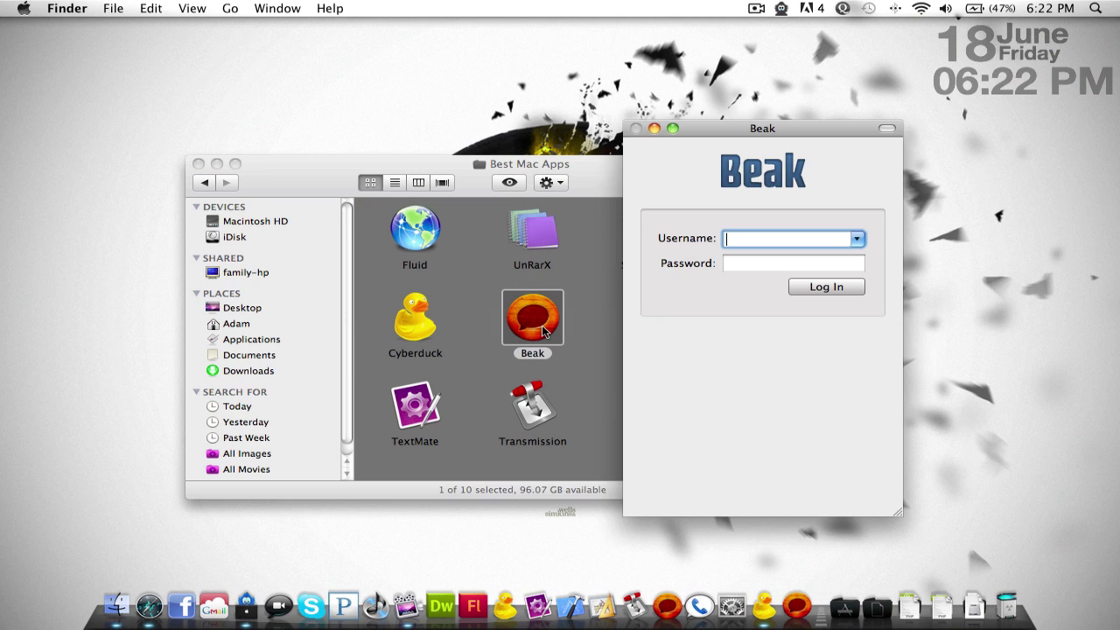
text(track)
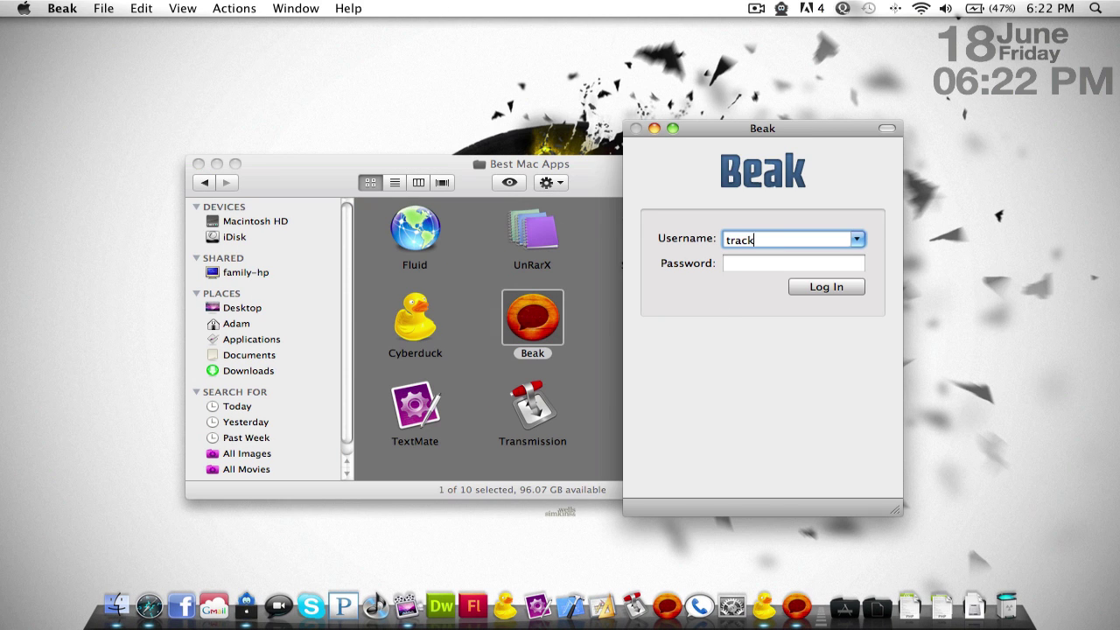
text(star38519)
key(Tab)
text(•••••••)
key(Return)
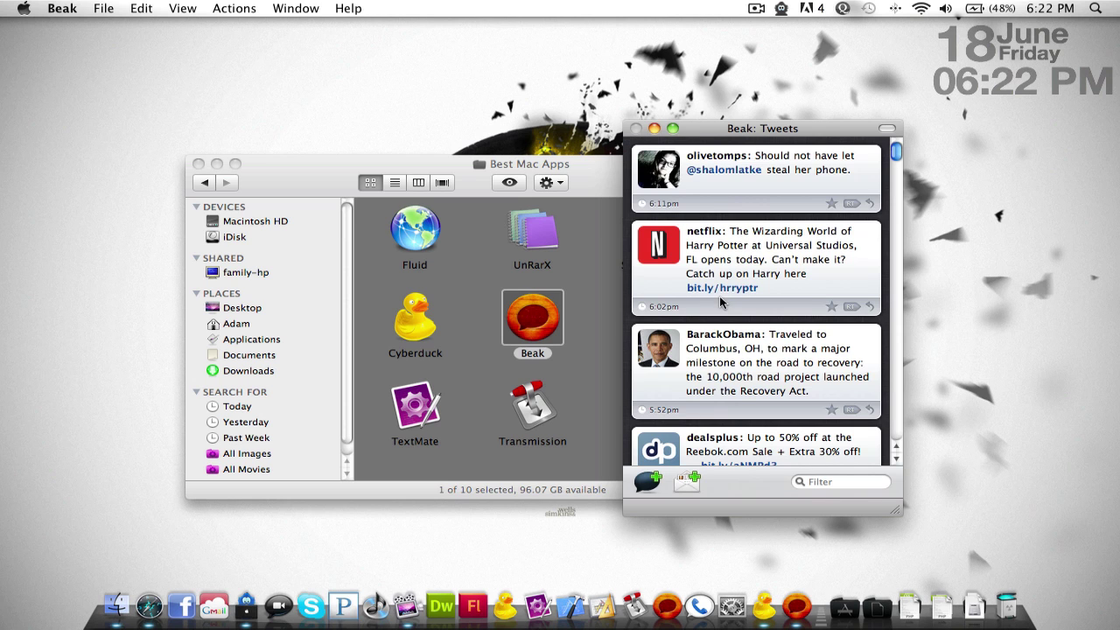
scroll(751, 200, down, 5)
scroll(751, 206, up, 5)
Favourite the top tweet and switch between the Favorites view and the tweet timeline
click(831, 203)
click(886, 130)
click(790, 158)
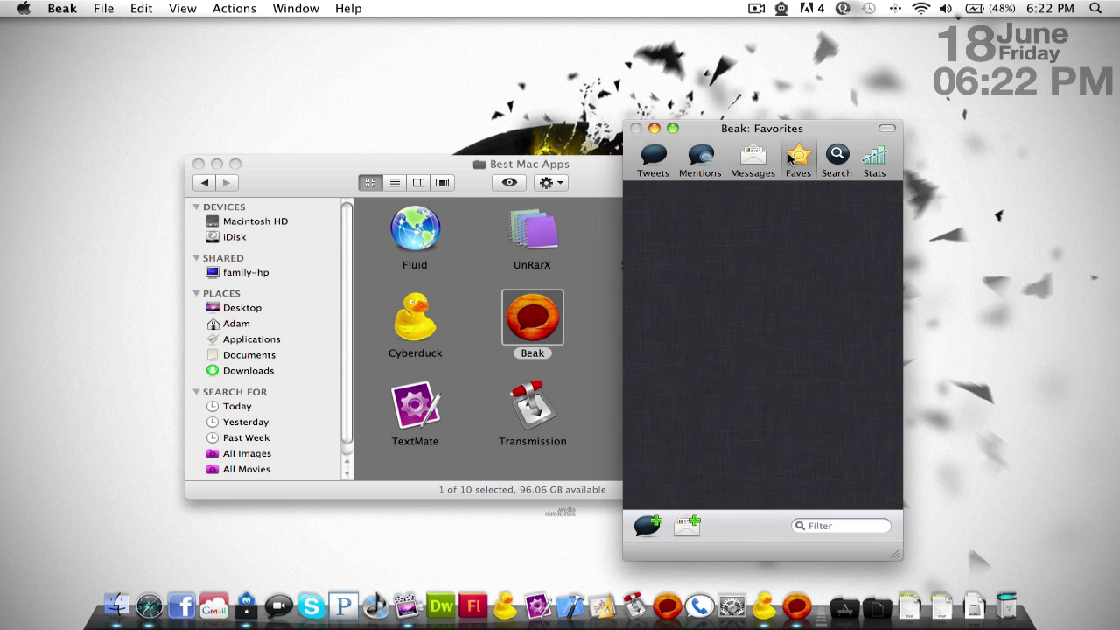
click(643, 162)
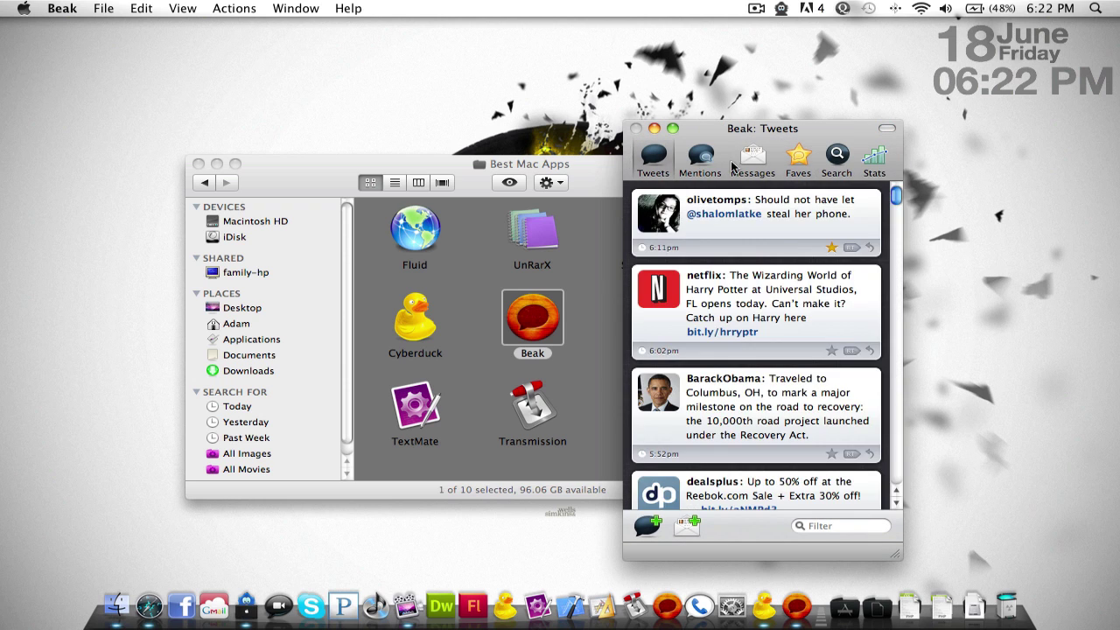
click(798, 171)
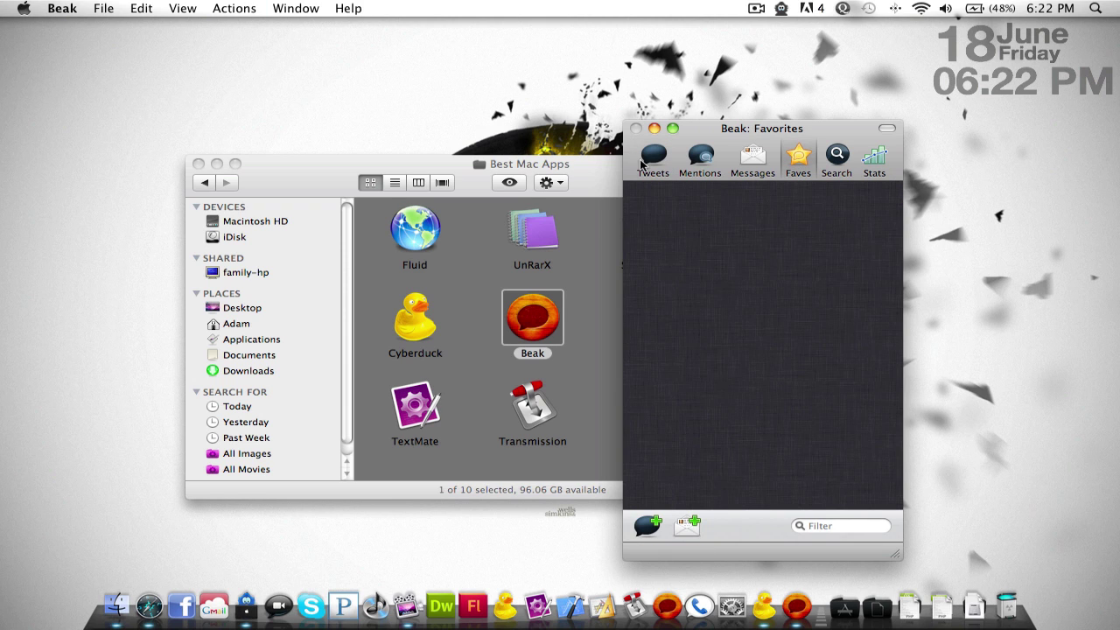
click(644, 165)
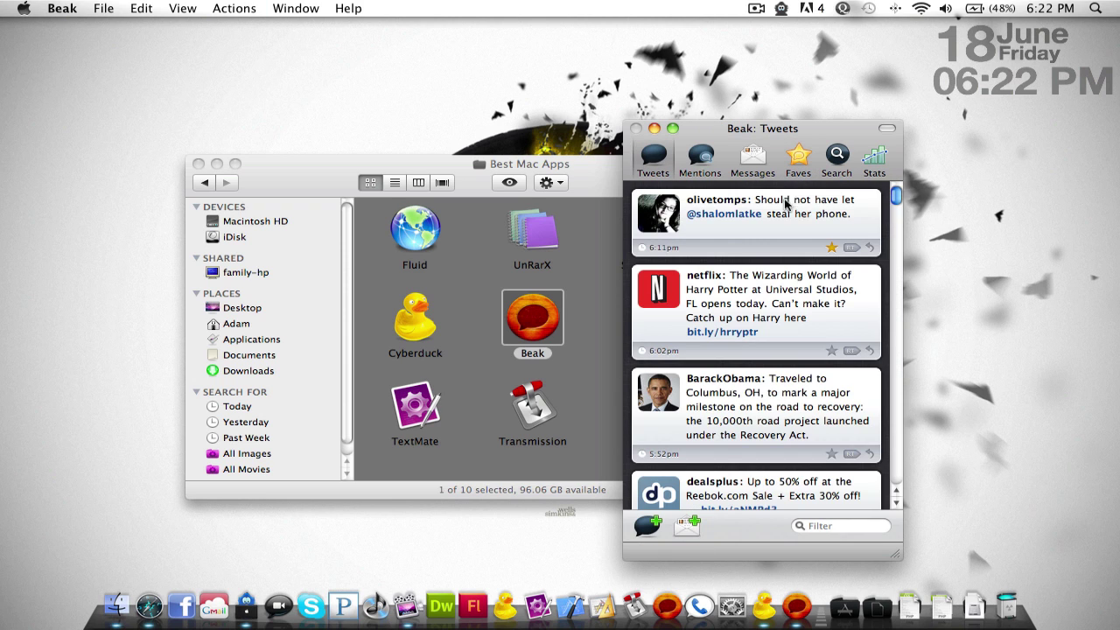
Start and cancel a retweet, then post the reply 'Smooth!' to the top tweet
click(851, 247)
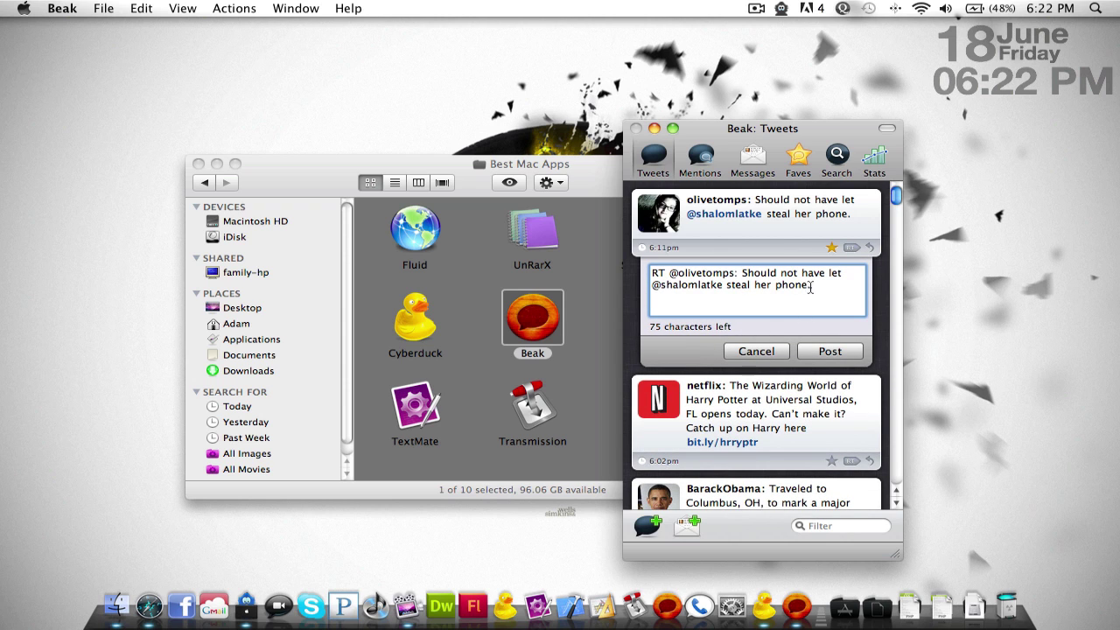
click(756, 351)
click(870, 248)
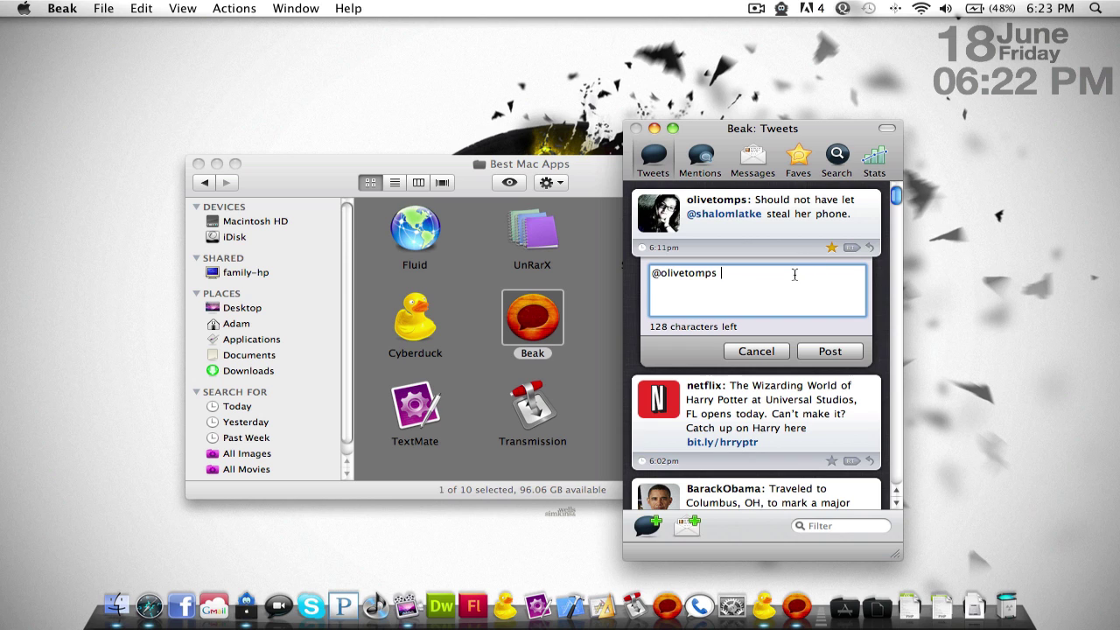
text(SMos)
key(BackSpace)
key(BackSpace)
key(BackSpace)
text(mooth!)
click(844, 357)
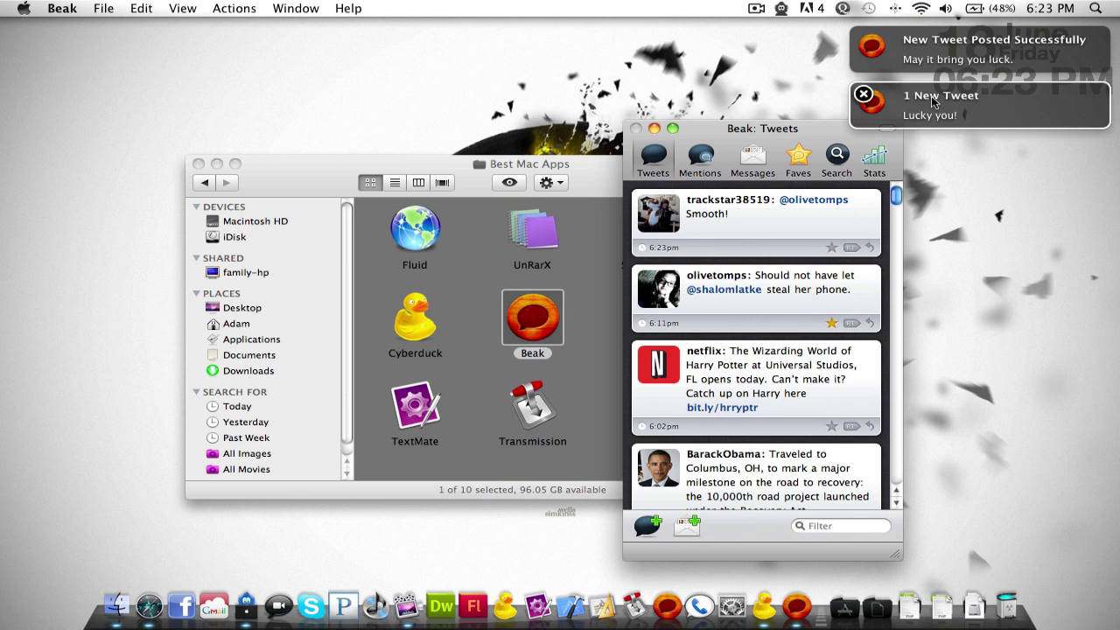
Scroll the timeline, then start and cancel a new tweet
scroll(699, 238, down, 5)
scroll(695, 252, down, 5)
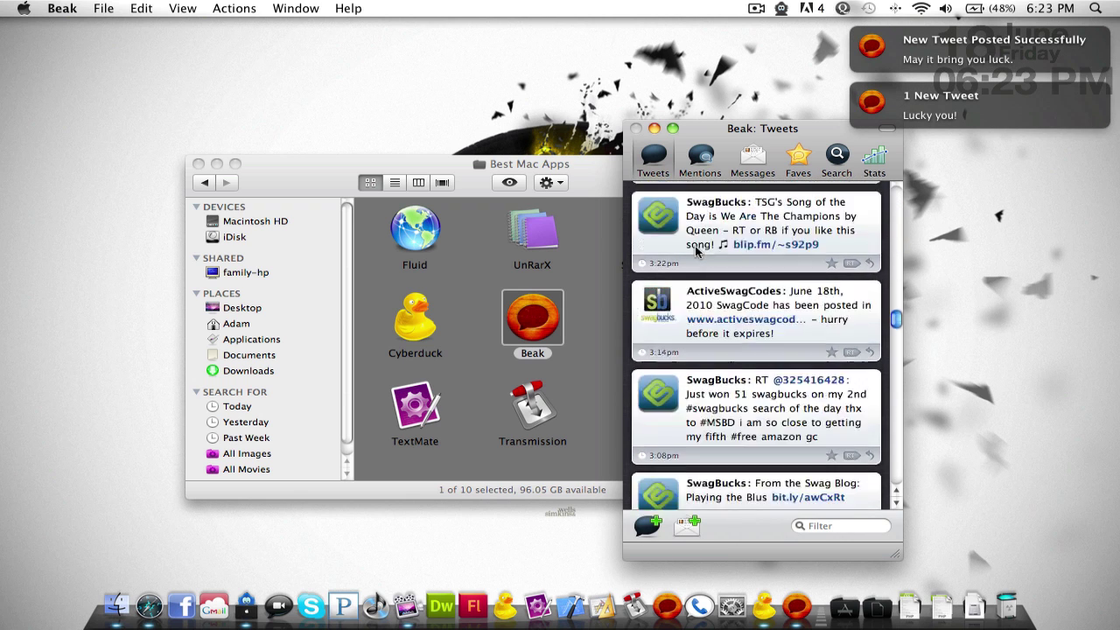
scroll(696, 252, up, 15)
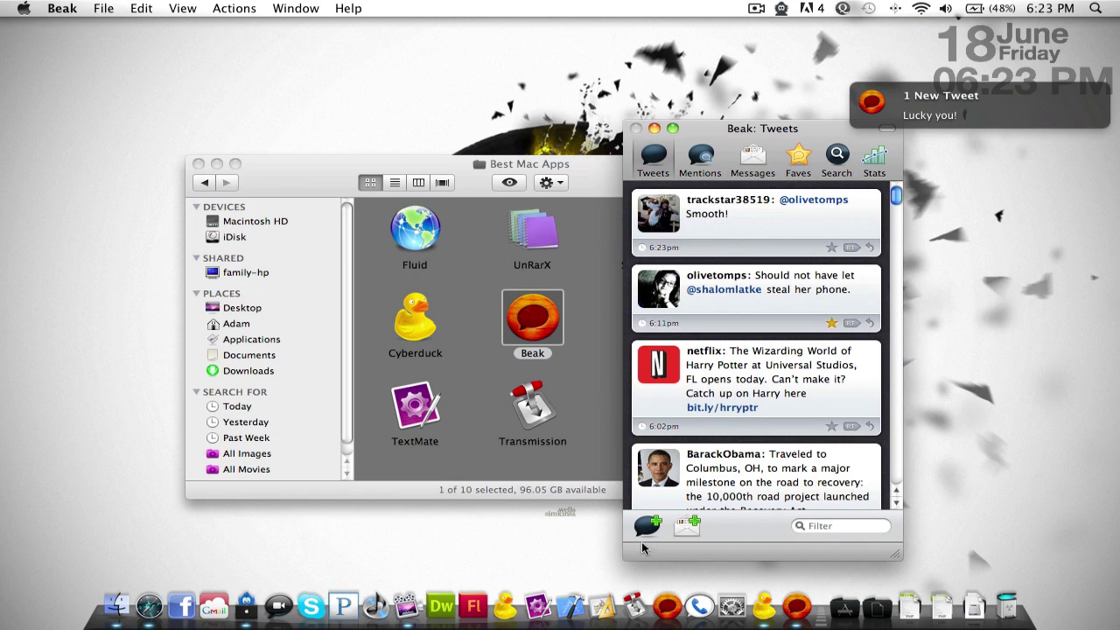
click(648, 525)
click(803, 369)
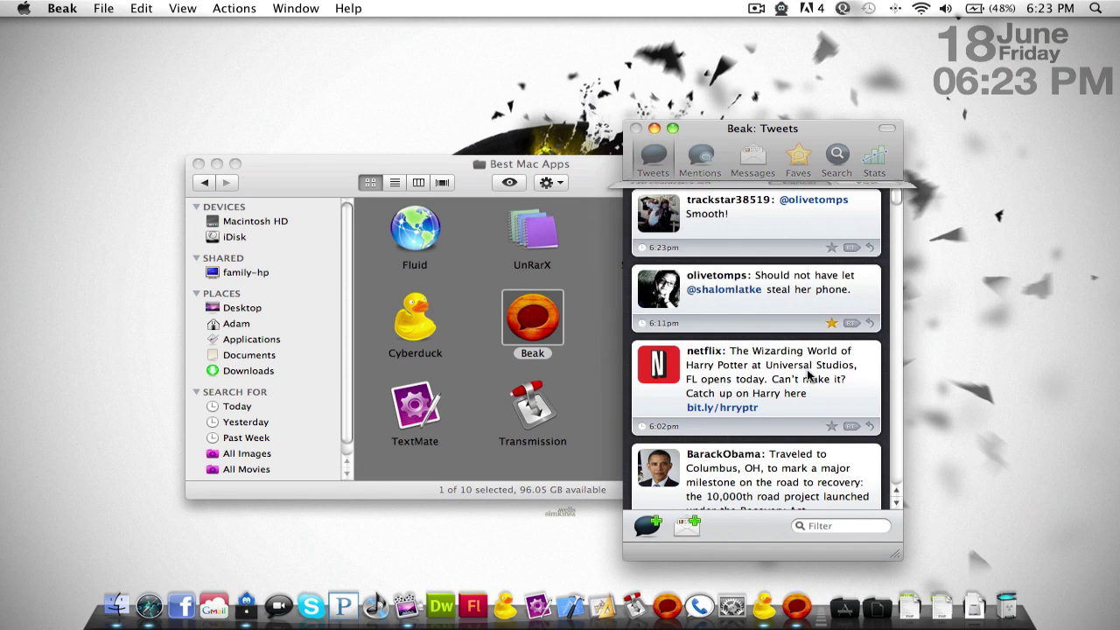
Cycle through the stats, search, favourites, messages and mentions views, then quit Beak
click(887, 129)
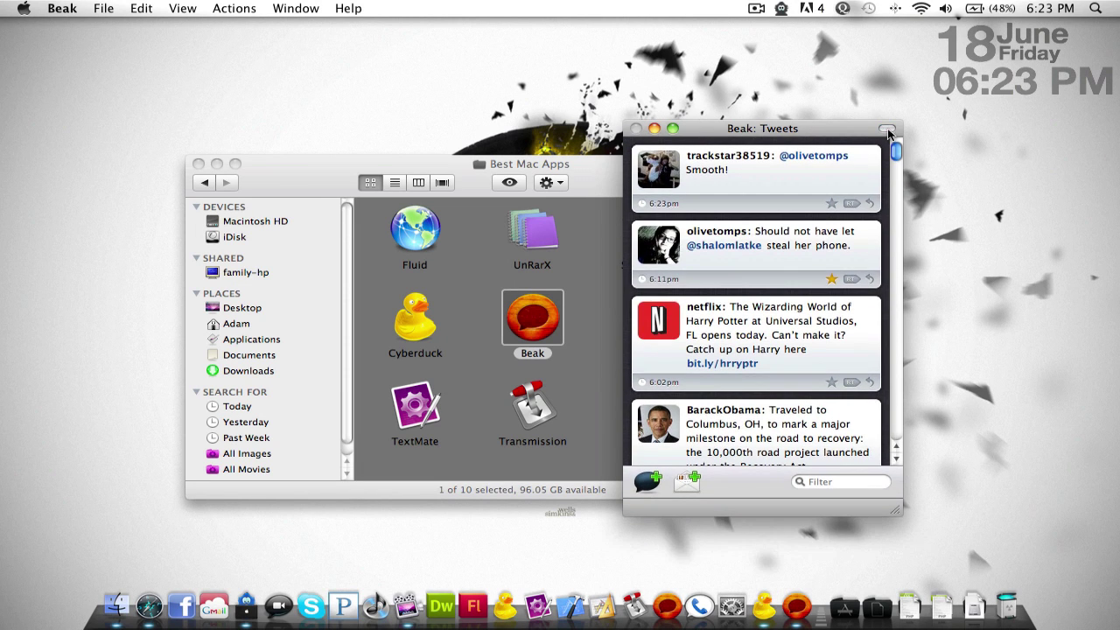
click(888, 129)
click(875, 157)
click(837, 158)
click(794, 163)
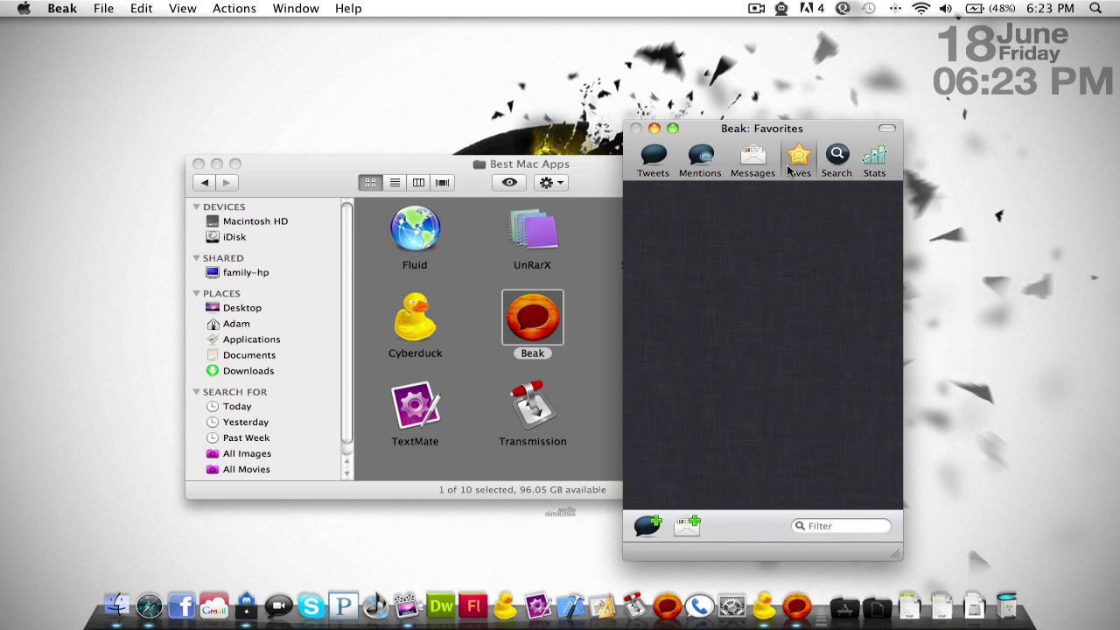
click(767, 169)
click(699, 159)
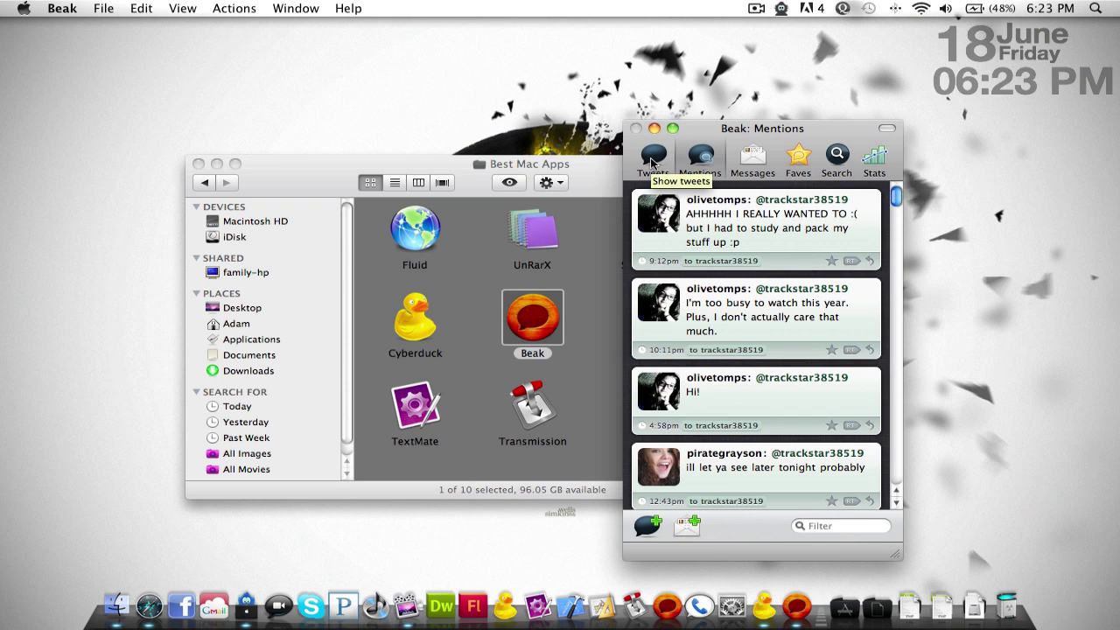
click(652, 162)
click(887, 129)
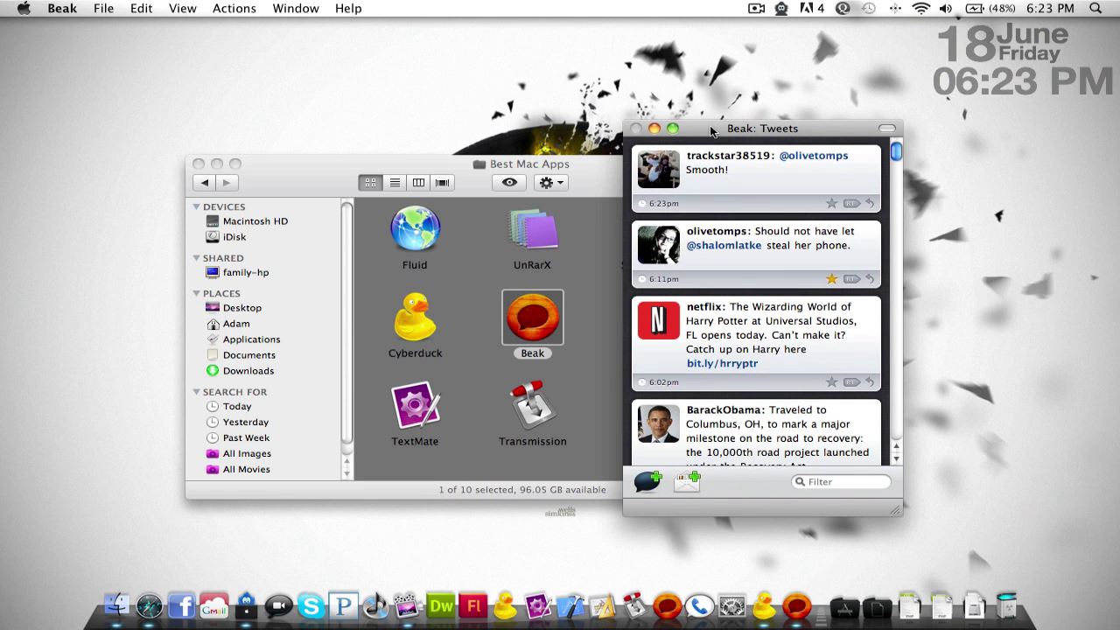
key(super+q)
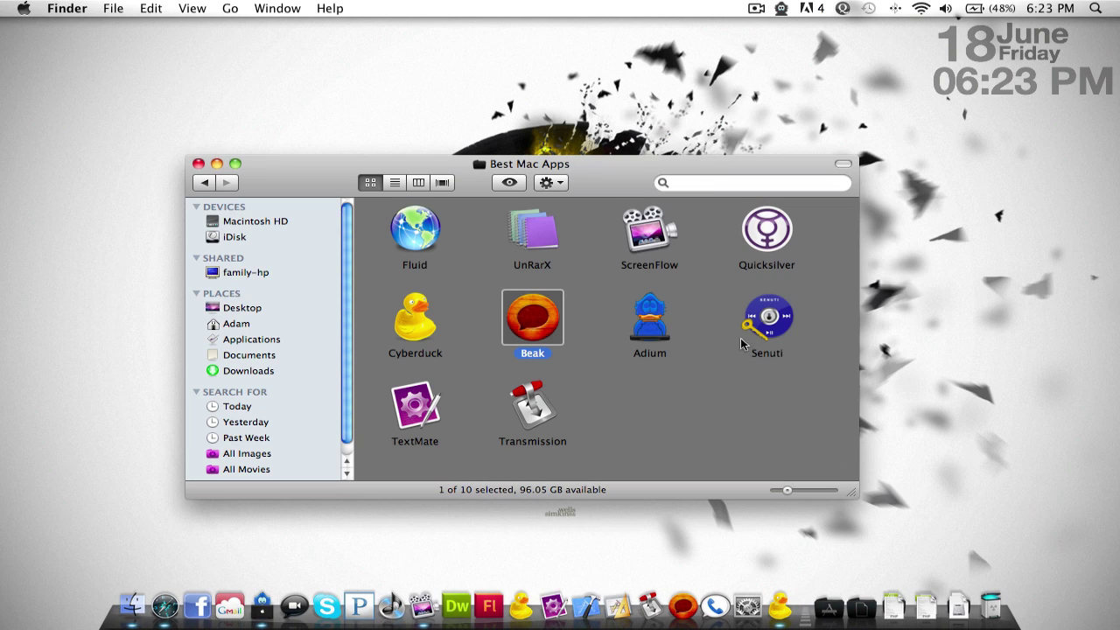
Quit Cyberduck from its Dock menu and deselect Beak in the folder
right_click(785, 618)
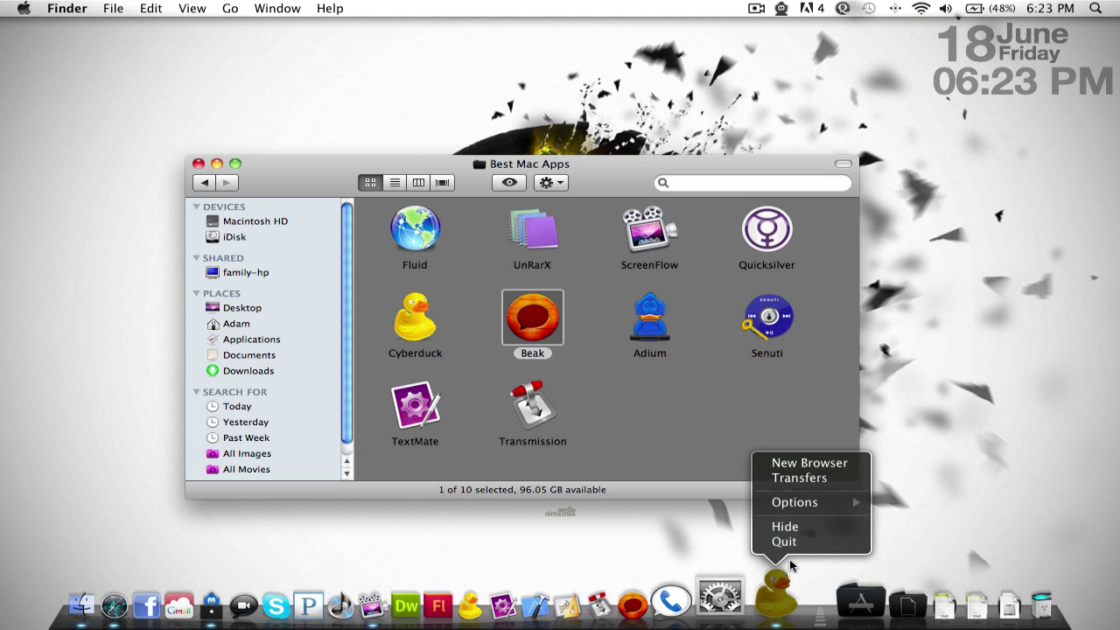
click(792, 541)
click(663, 391)
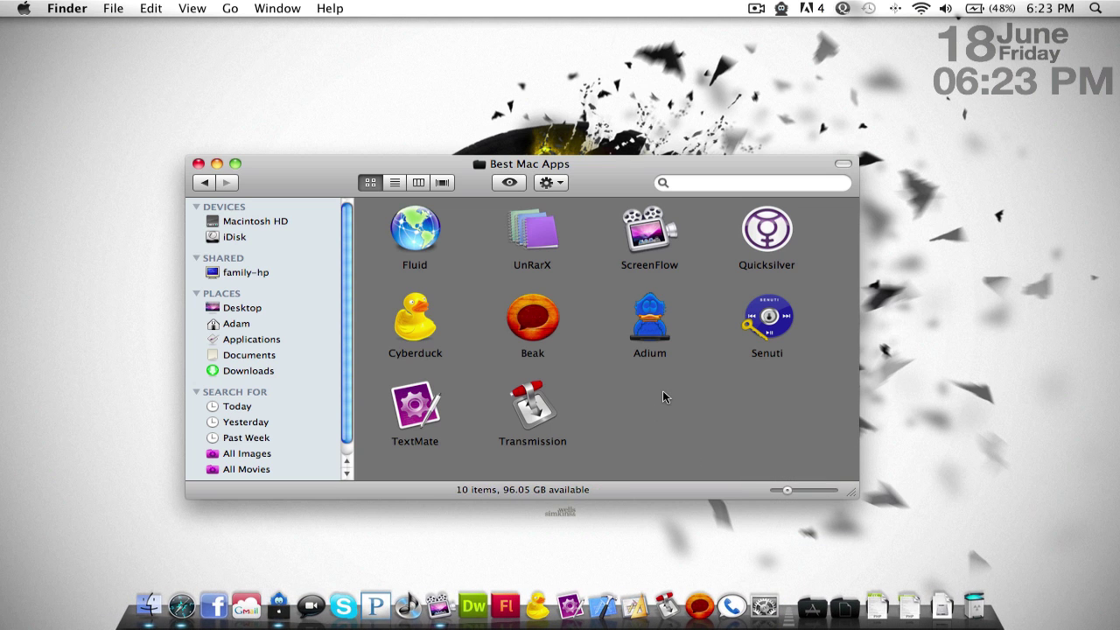
Launch Adium, quit it from the Dock, then relaunch it to show the contact list
double_click(649, 328)
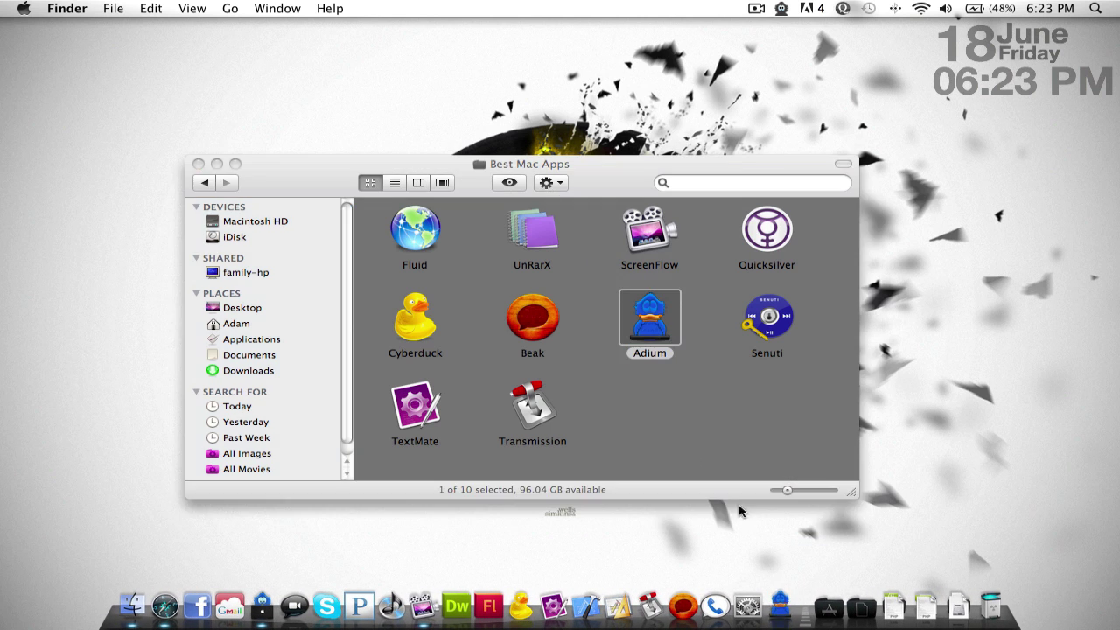
right_click(774, 563)
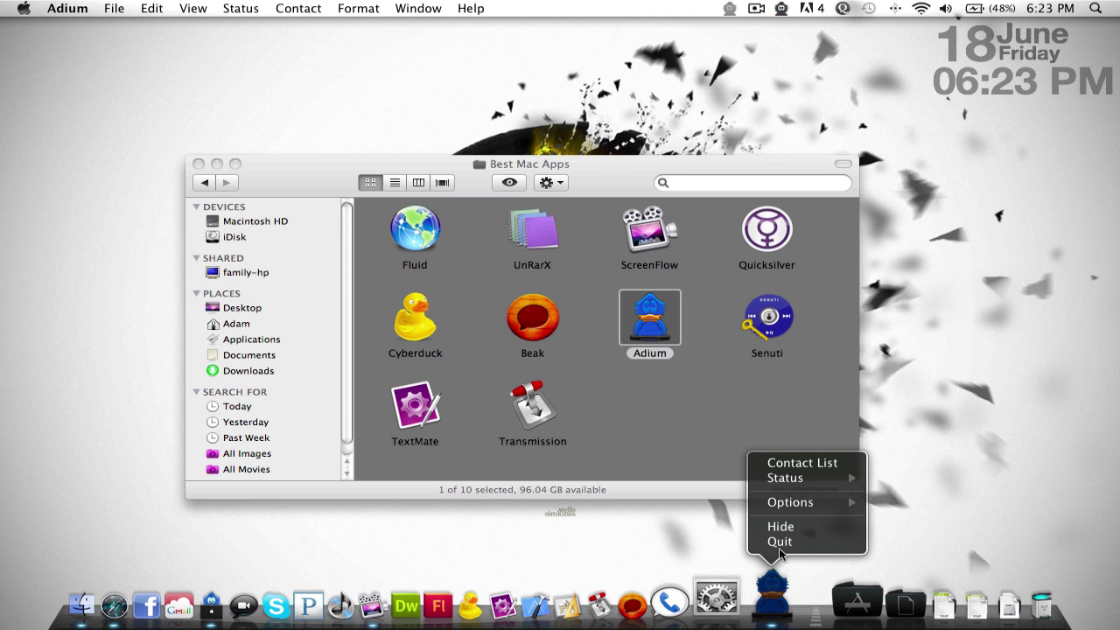
click(777, 541)
click(282, 626)
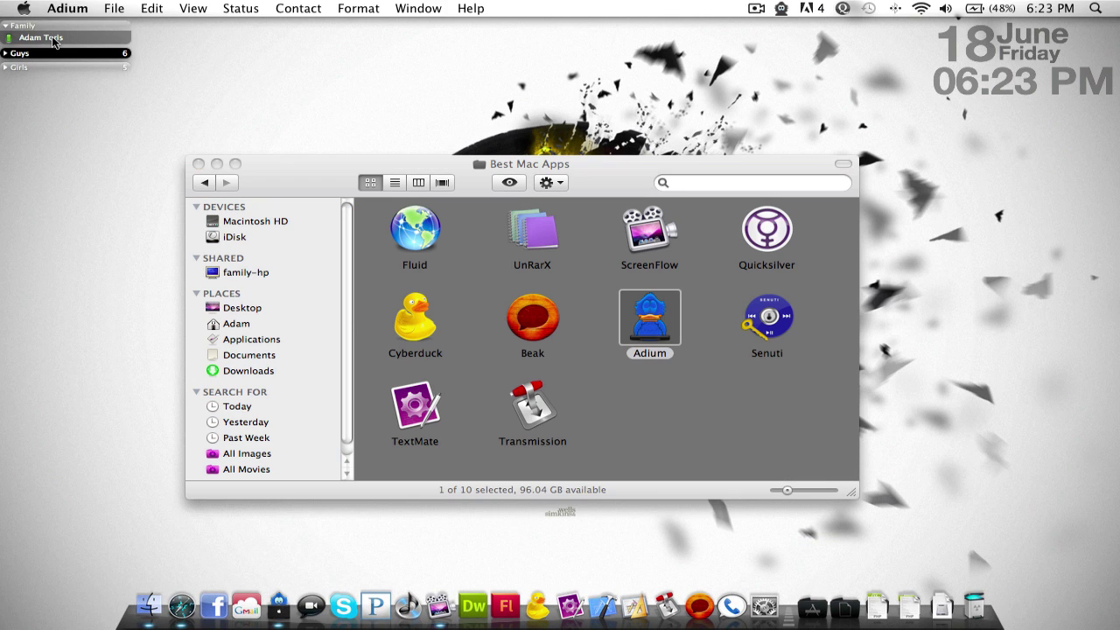
mouse_move(54, 42)
Launch Senuti and choose Later on its expired-trial registration prompt
double_click(770, 320)
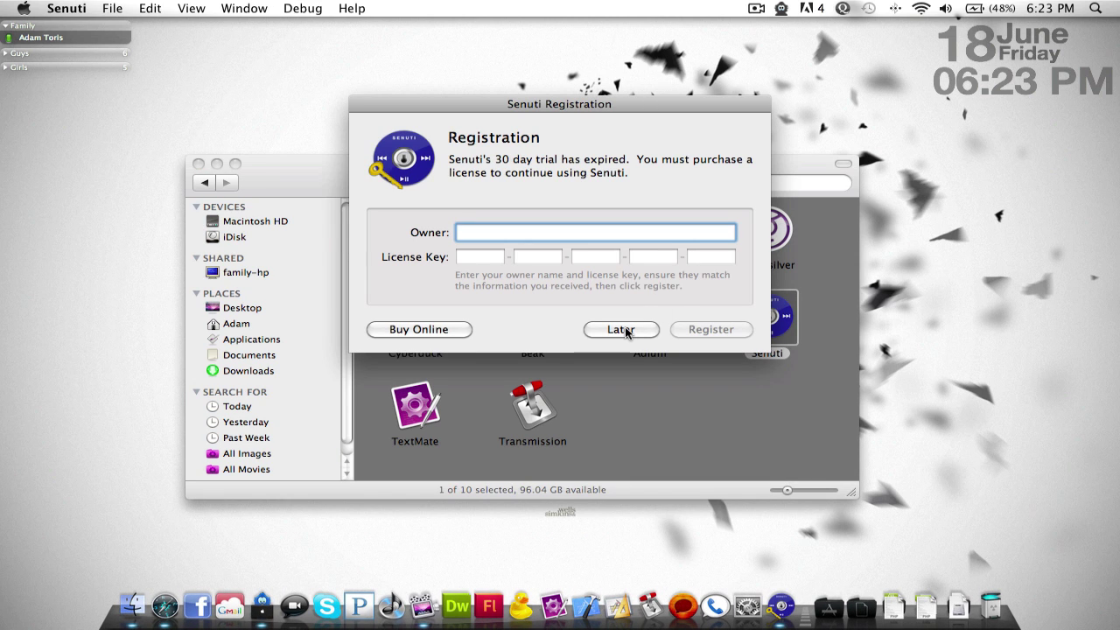
click(650, 329)
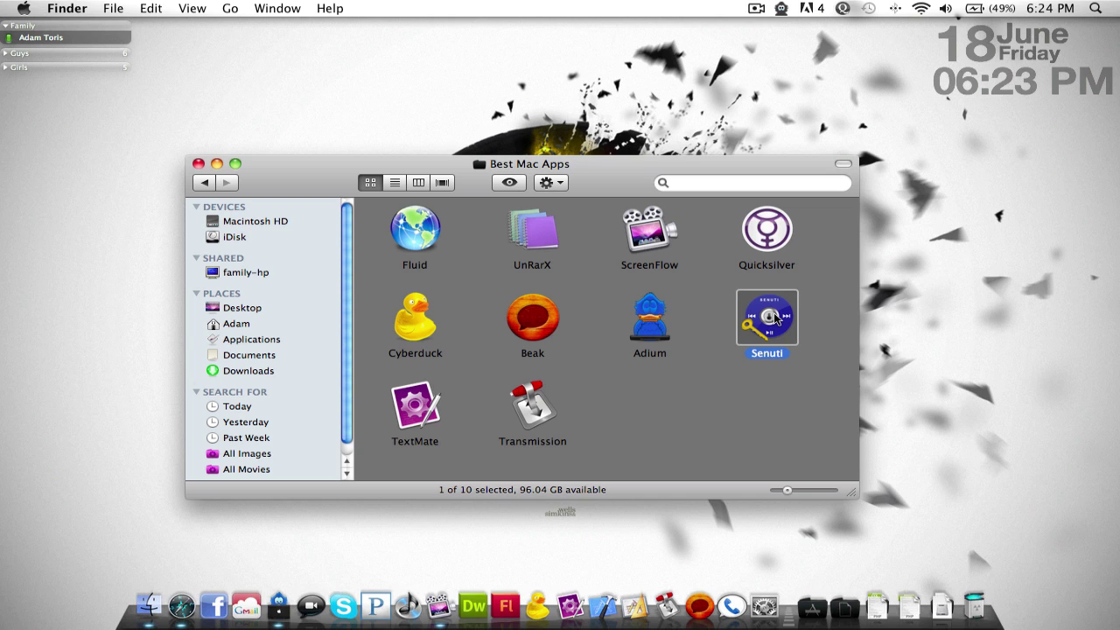
Launch TextMate and move its untitled document window down and right
double_click(426, 407)
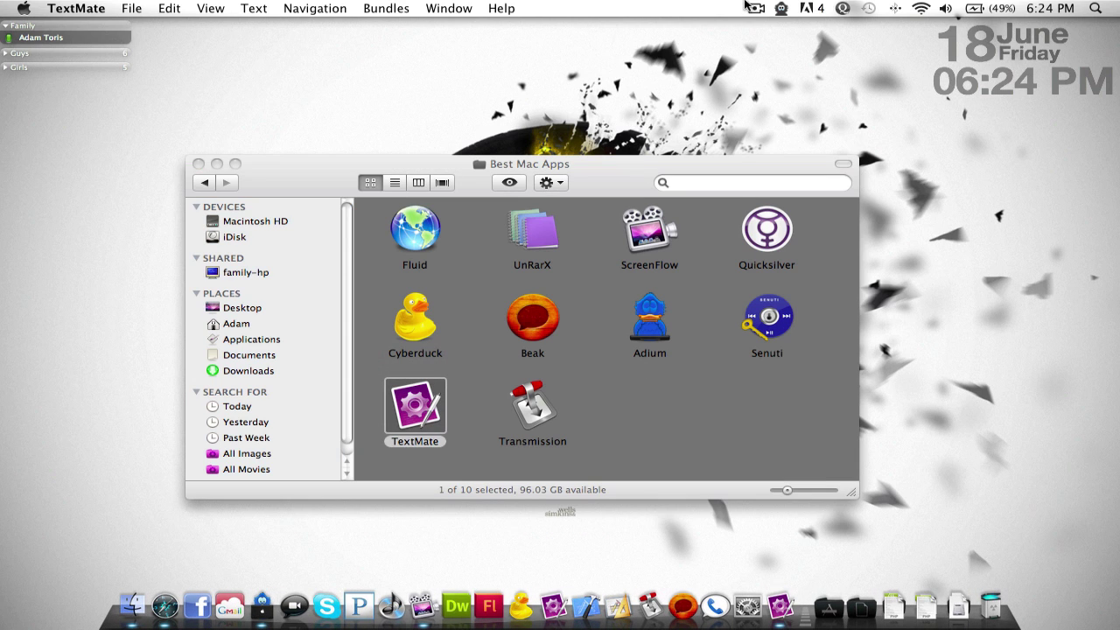
click(754, 9)
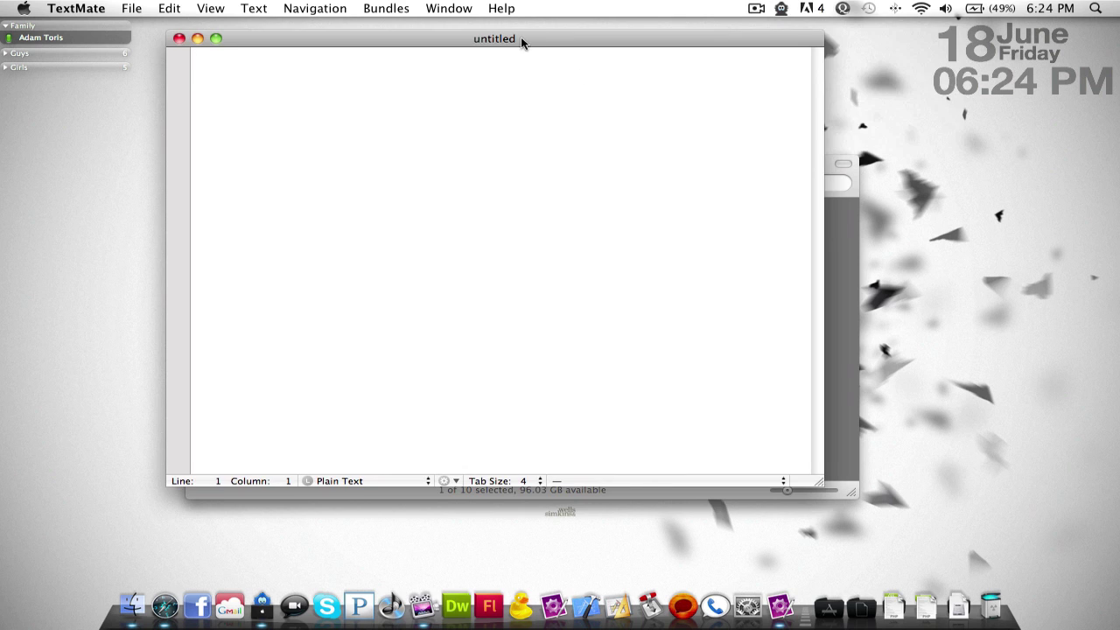
drag(522, 40, 594, 63)
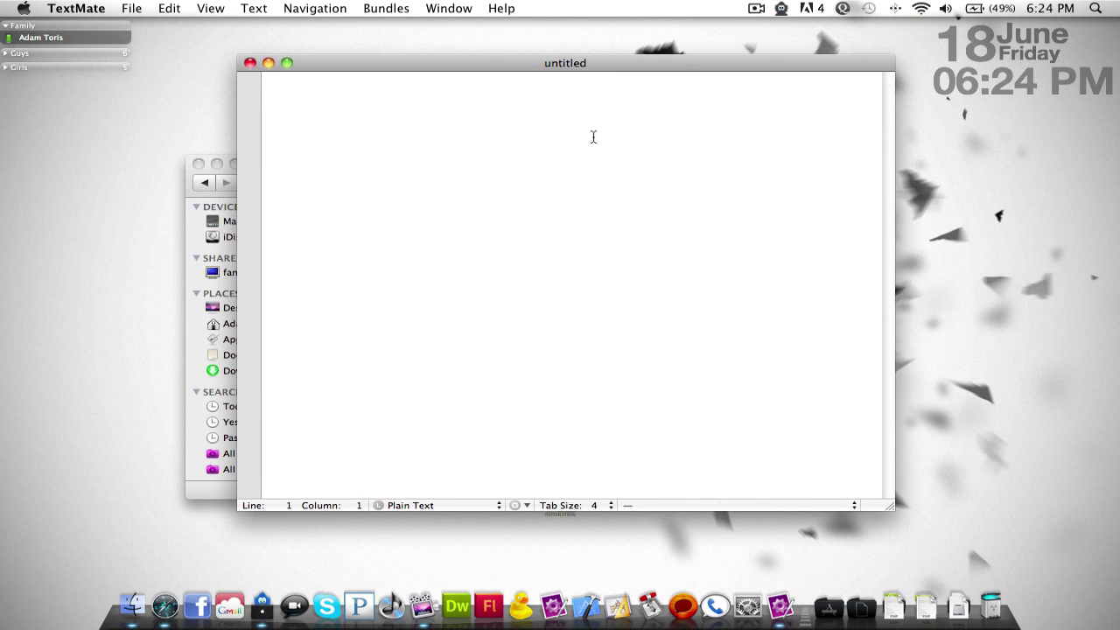
Browse the document language list from the Plain Text pop-up, leaving Plain Text selected
click(482, 506)
scroll(471, 286, down, 2)
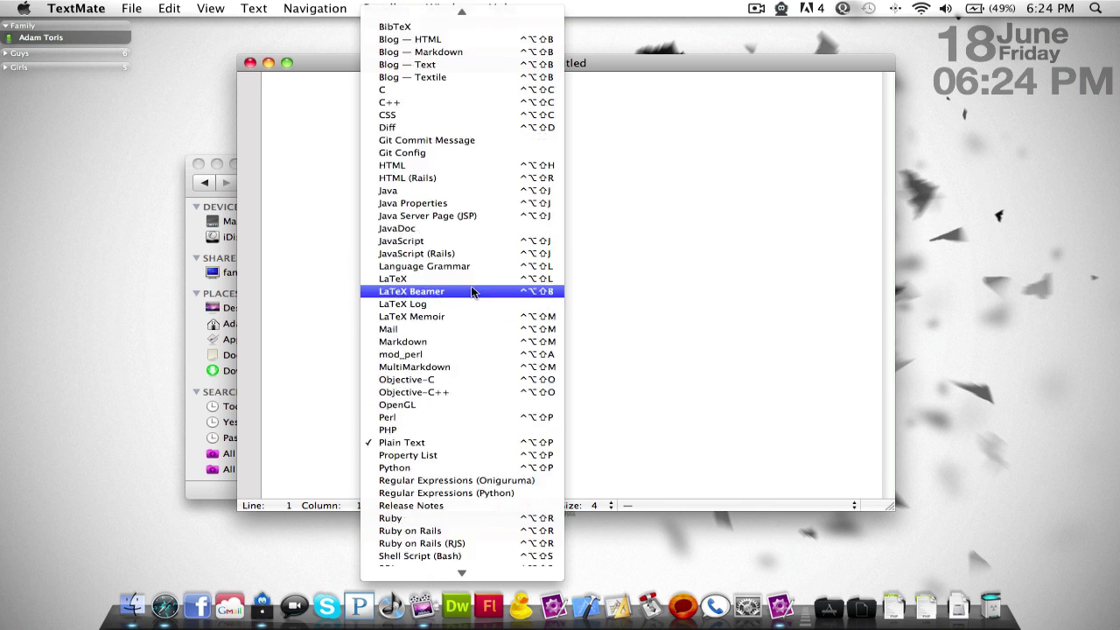
scroll(471, 286, up, 2)
scroll(471, 285, down, 1)
scroll(472, 270, up, 2)
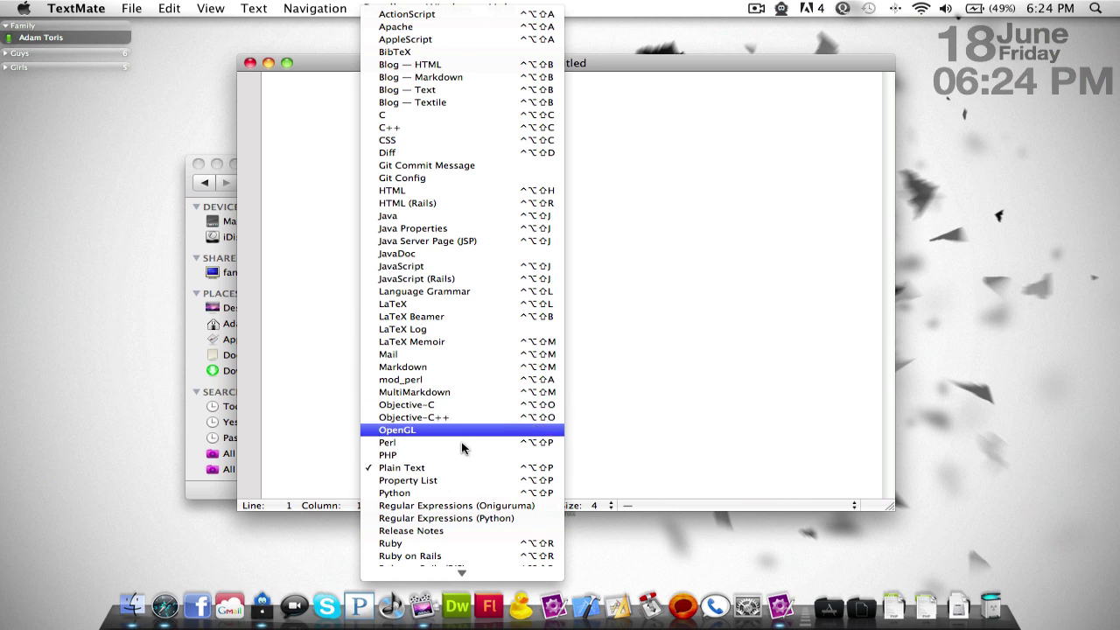
scroll(459, 456, down, 5)
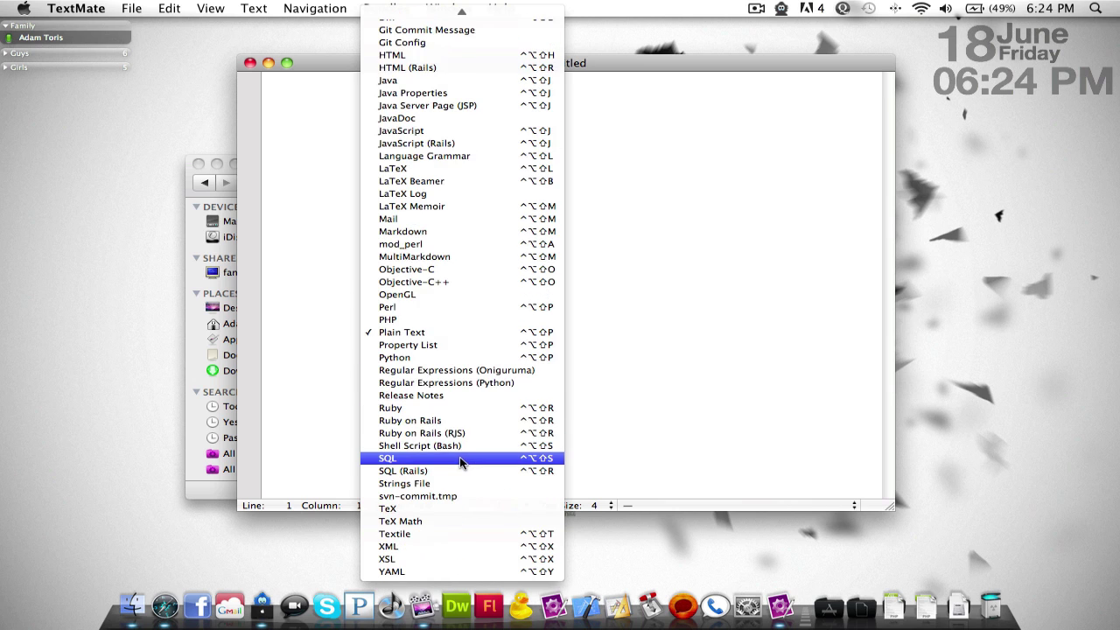
scroll(461, 464, up, 5)
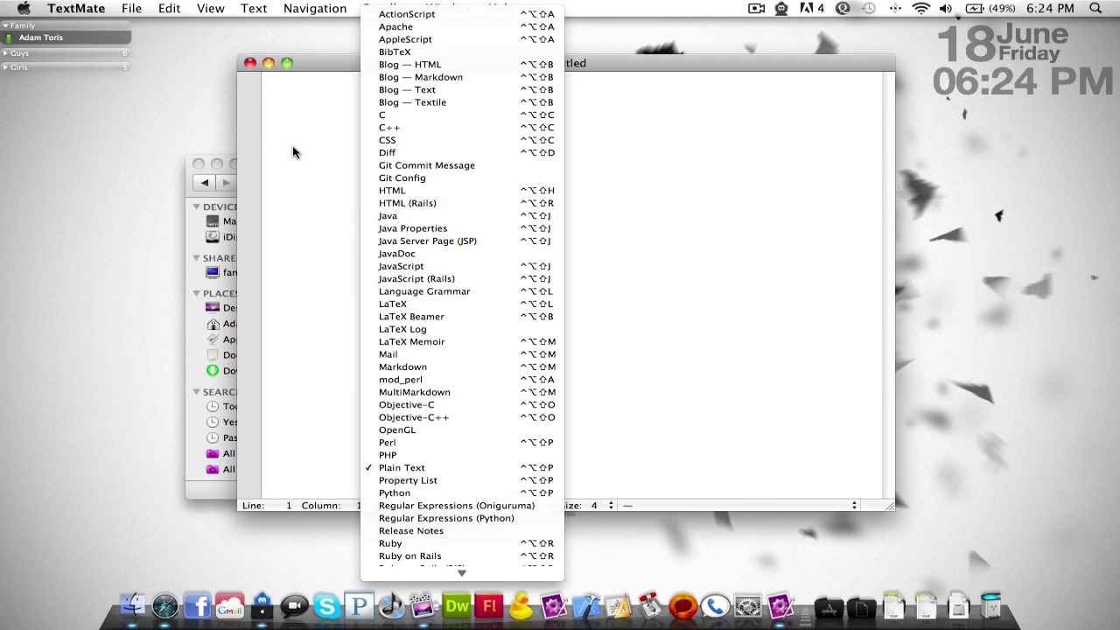
Leave the language list unchanged and write the <html> tags with a <head></head> pair inside
click(308, 163)
text(<html>  )
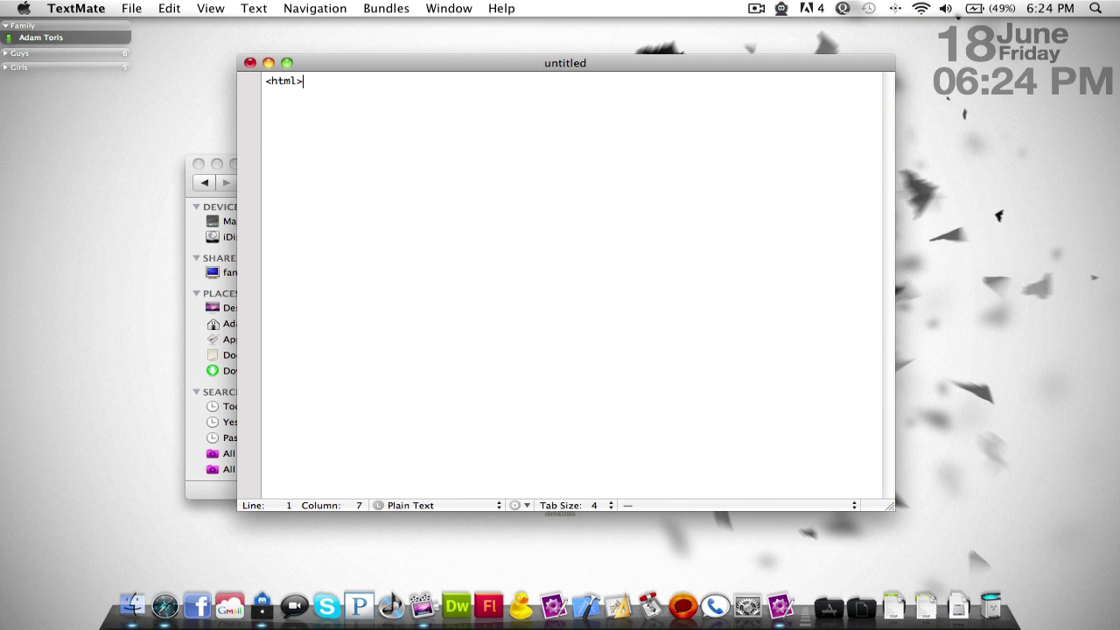
text(</html)
key(Up)
key(Return)
key(Return)
key(Return)
text(<ha)
text(ad)
Add a <body> section containing a <p> HEY THERE! </p> paragraph and its closing tag
key(Return)
key(Return)
text(</head)
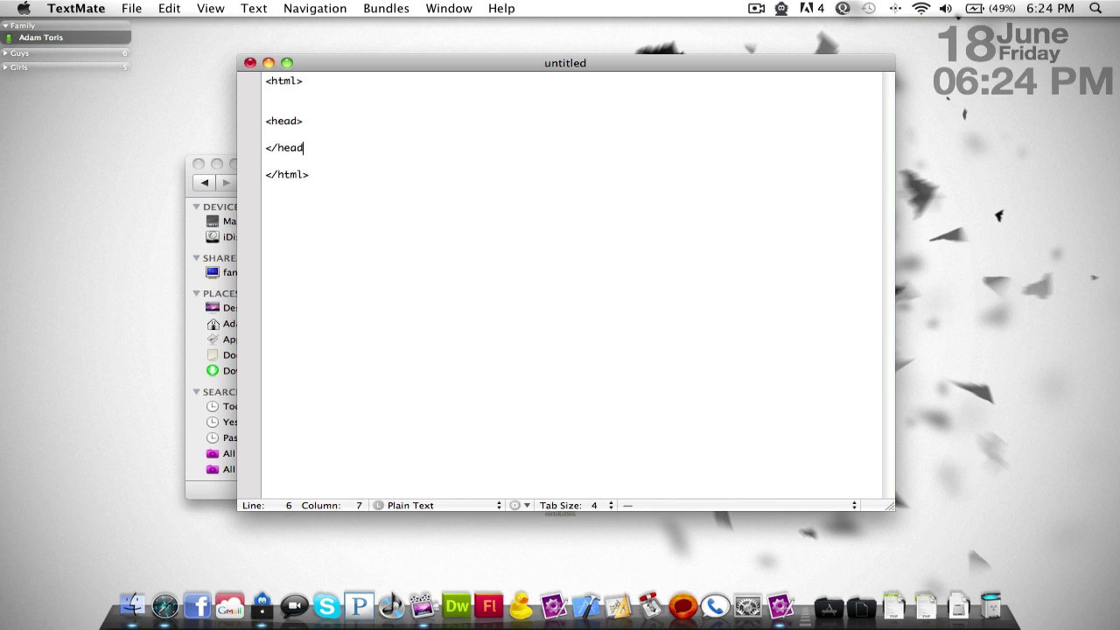
text(>)
key(Return)
key(Return)
text(<body>)
key(Return)
key(Return)
key(BackSpace)
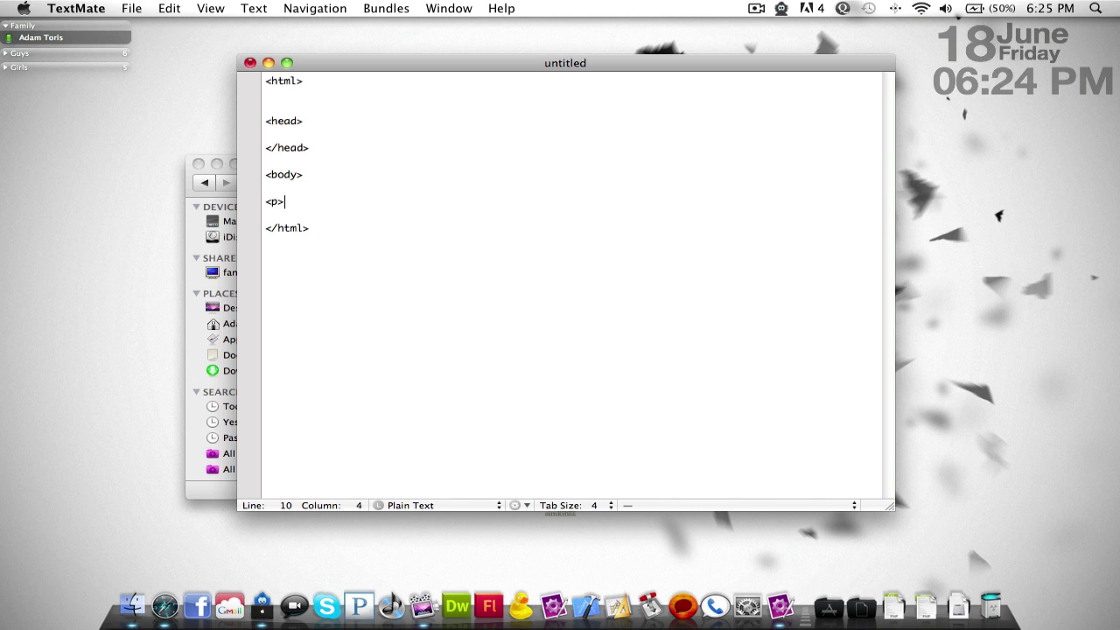
text(p> HEY THERE! </p)
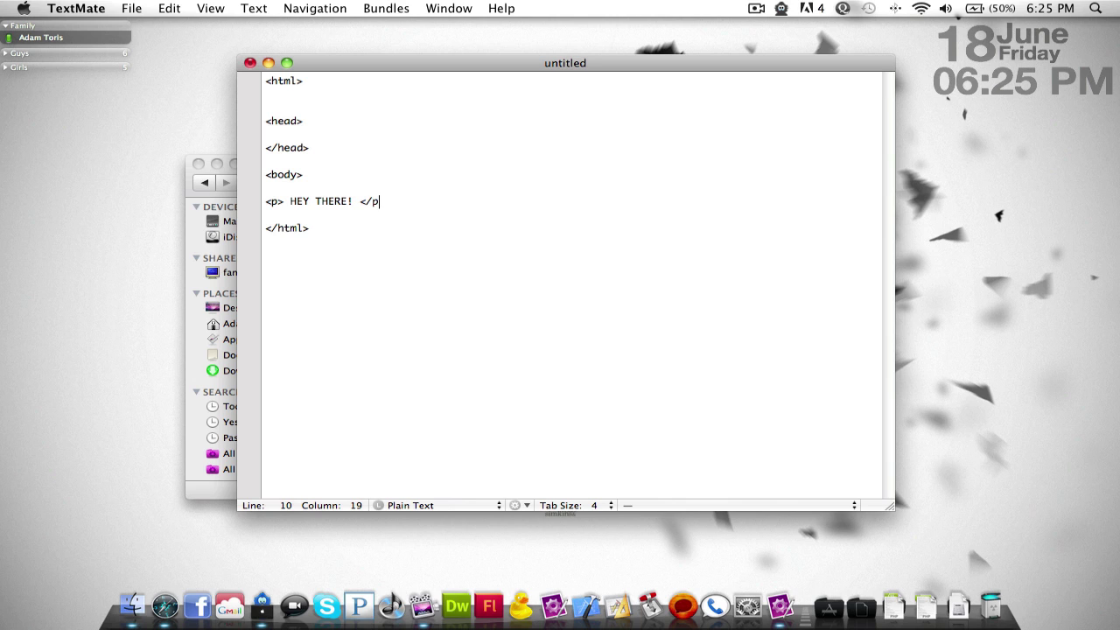
text(>)
key(Return)
key(Return)
text(</body)
Switch the document language from Plain Text to HTML and select the markup lines
click(472, 505)
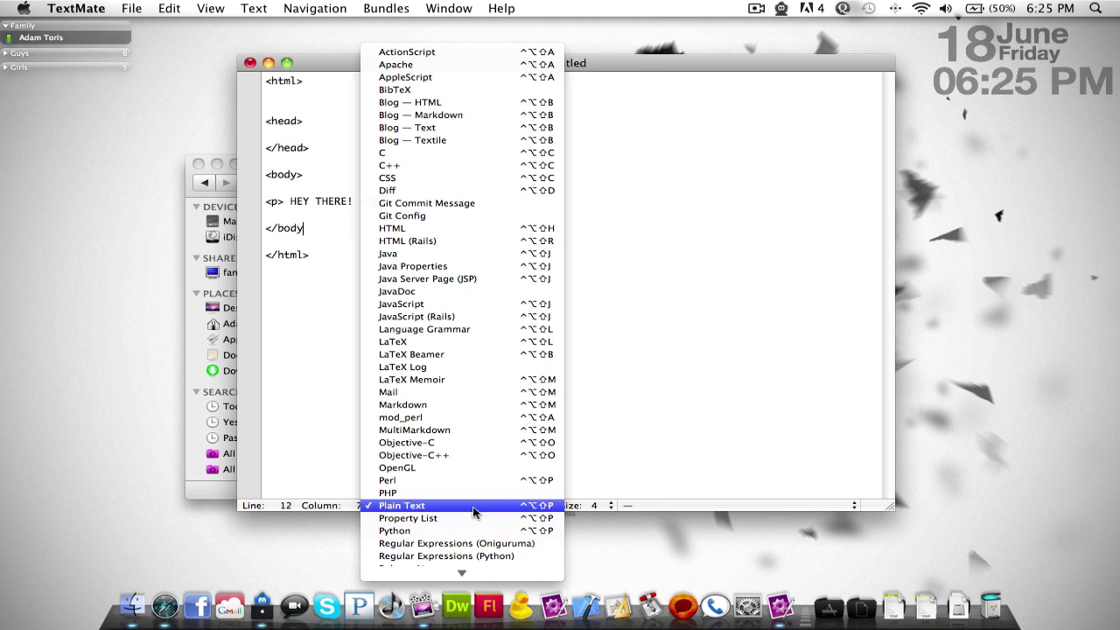
click(426, 228)
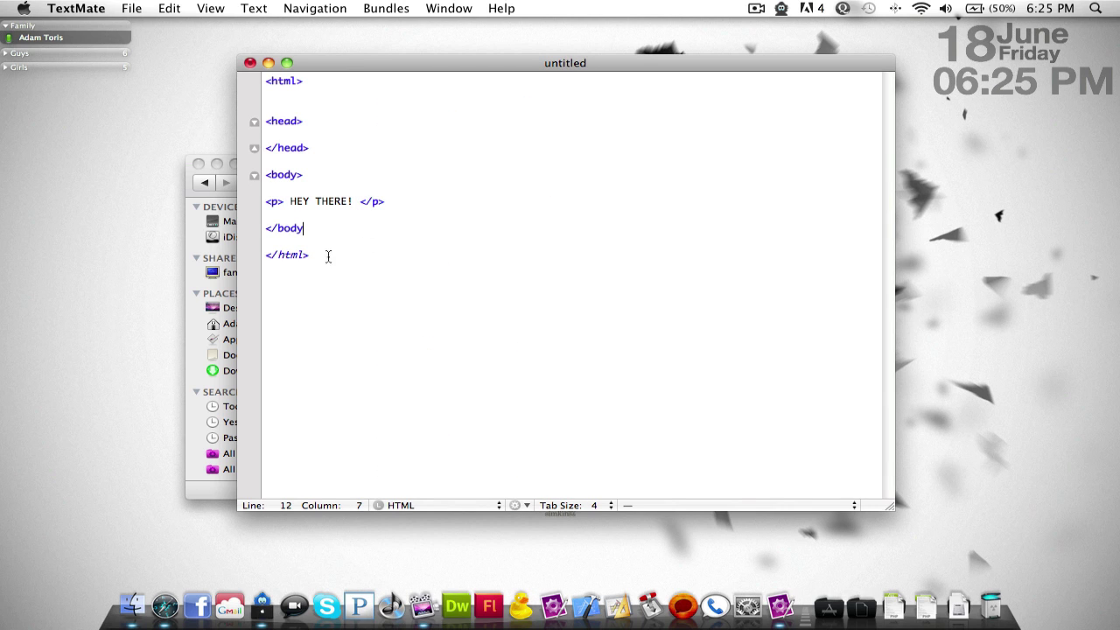
drag(313, 255, 267, 255)
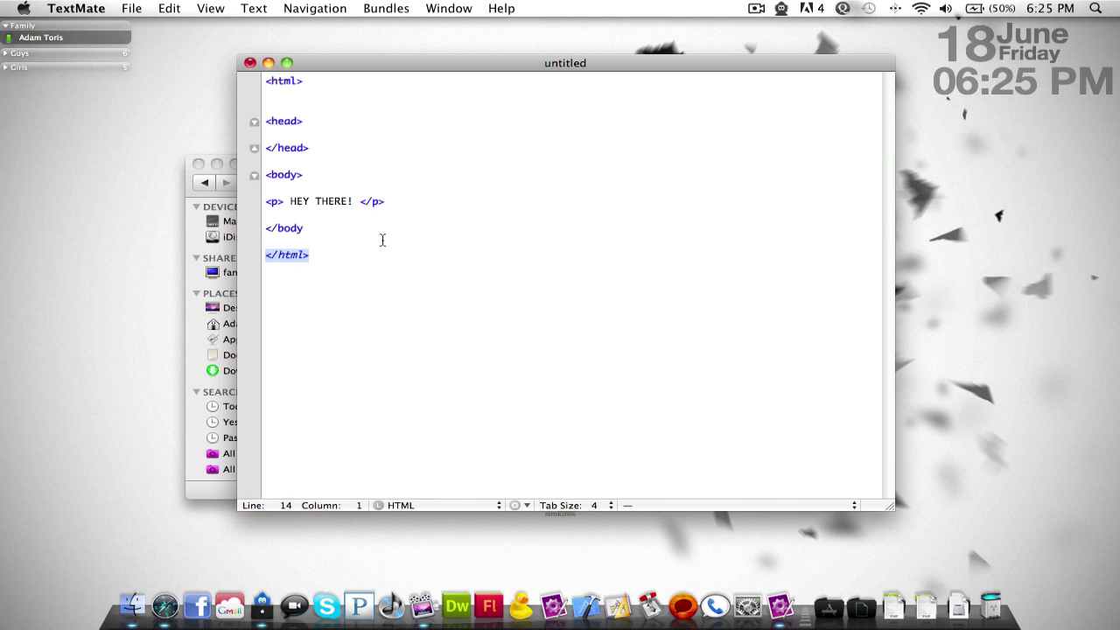
drag(383, 245, 305, 135)
Close the untitled document without saving and quit TextMate
click(250, 63)
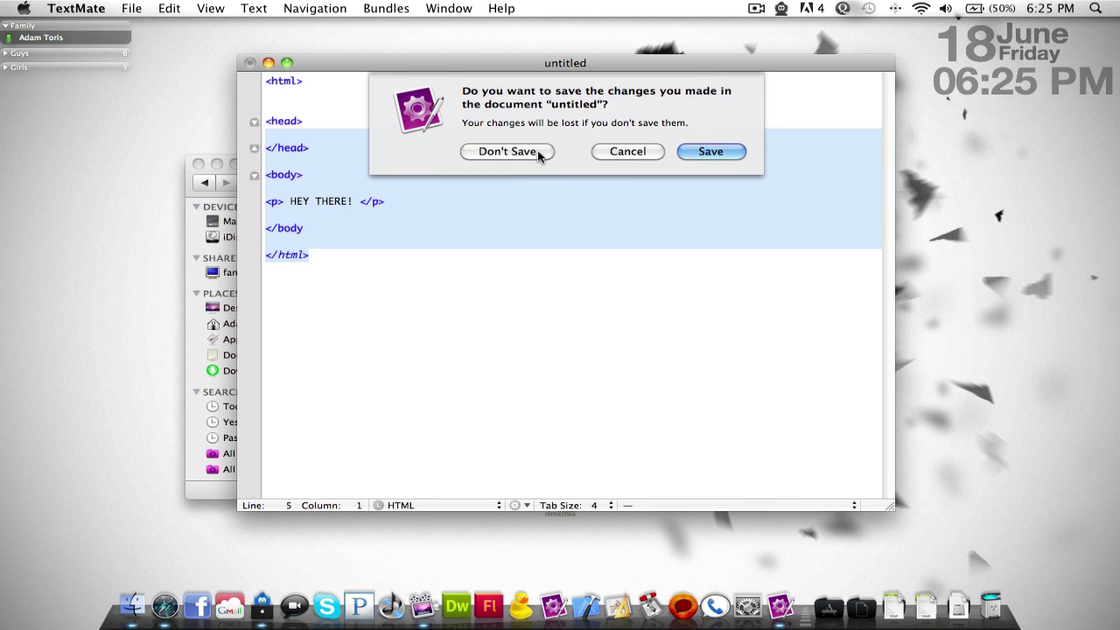
click(508, 151)
key(super+q)
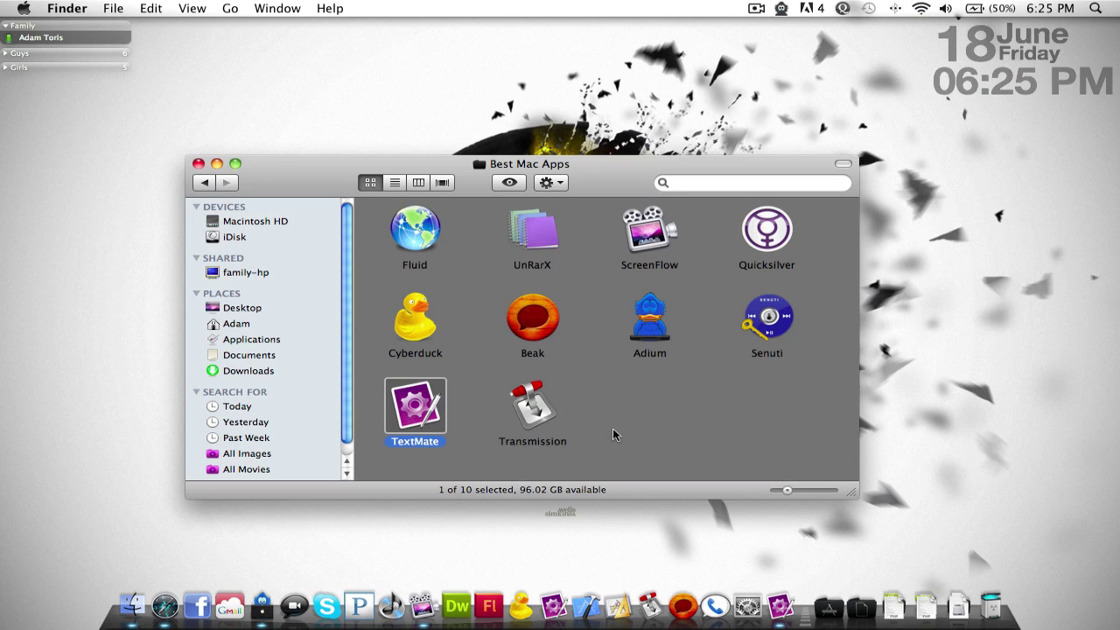
Launch Transmission, postpone its update, and remove the Call of Duty 4 MAC transfer
double_click(542, 401)
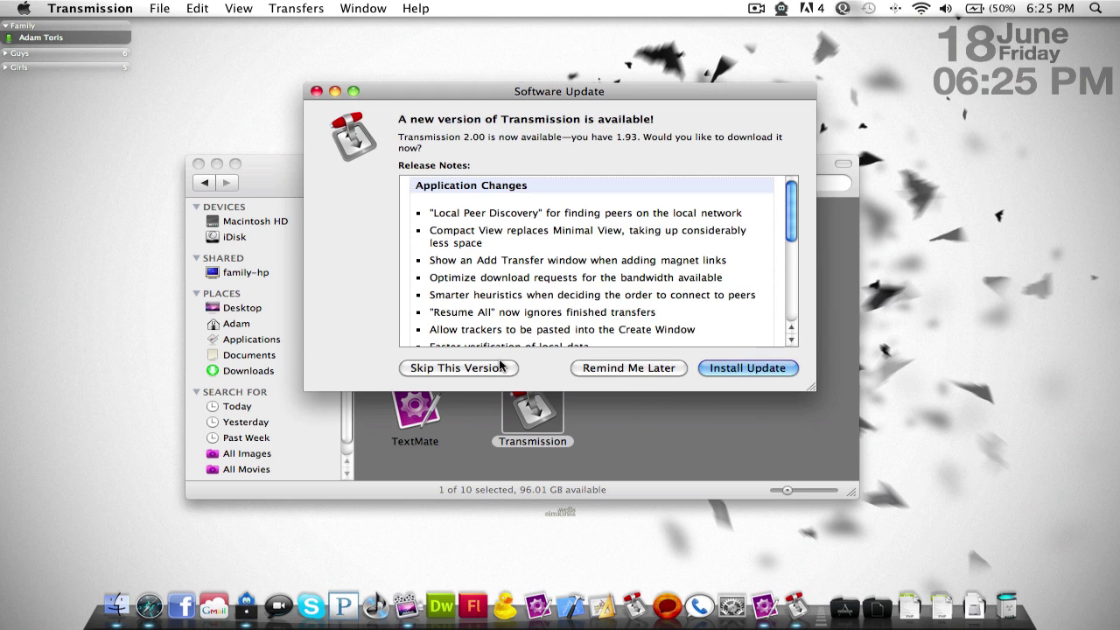
click(628, 368)
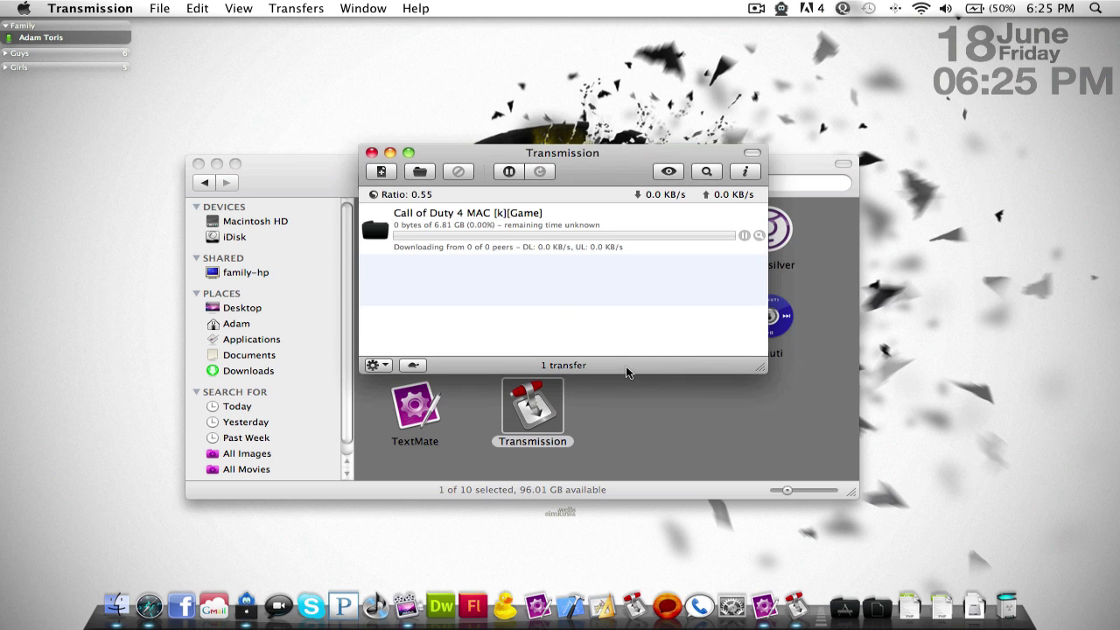
click(610, 224)
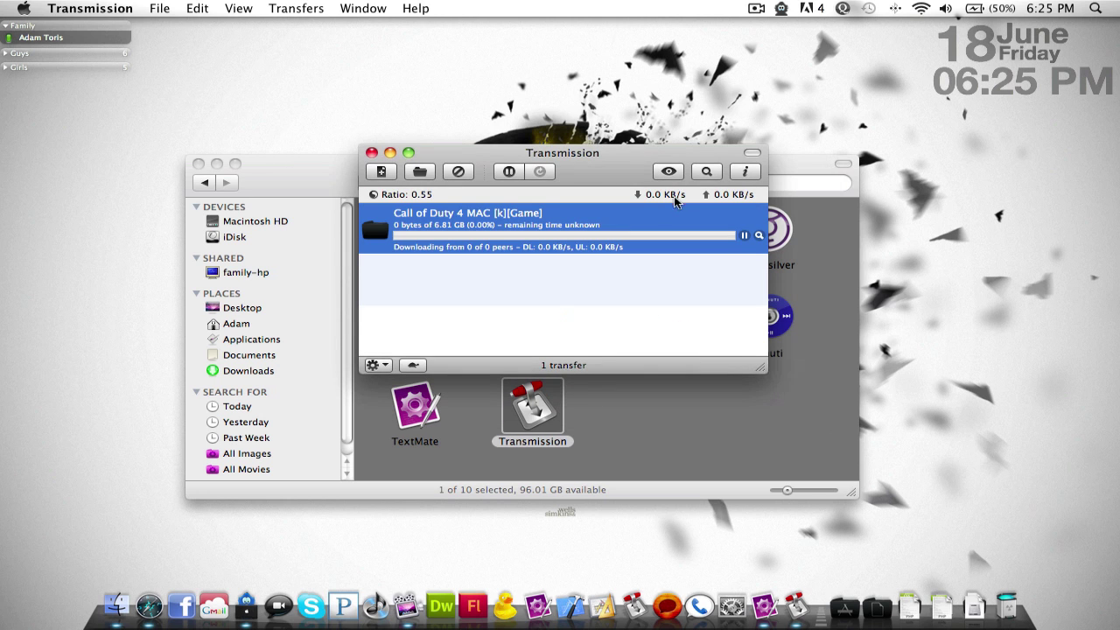
click(457, 171)
click(683, 282)
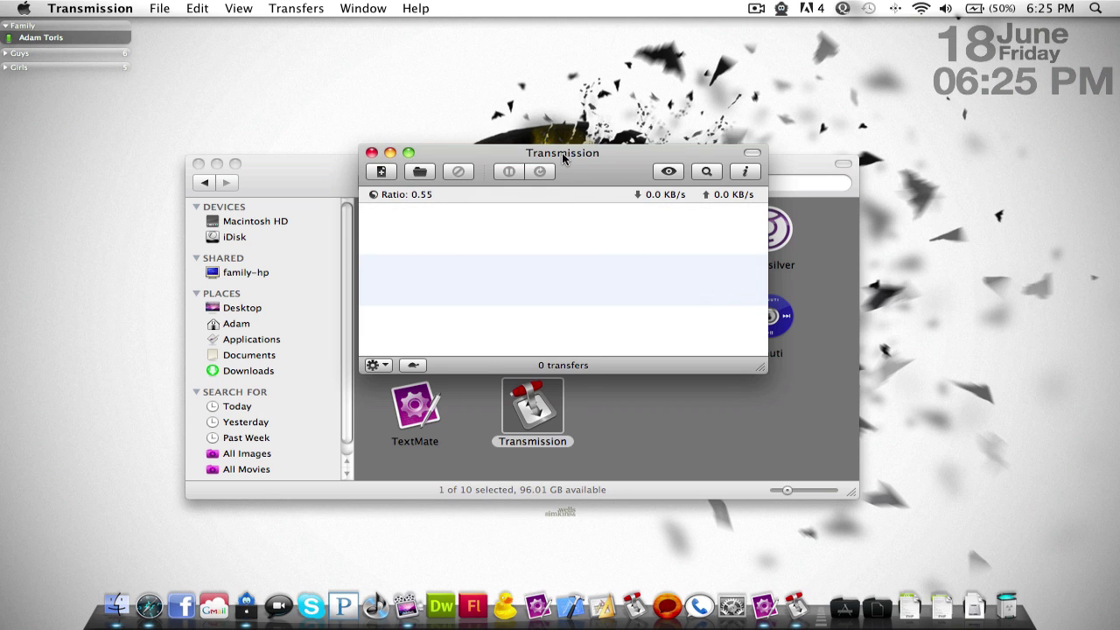
drag(563, 157, 596, 94)
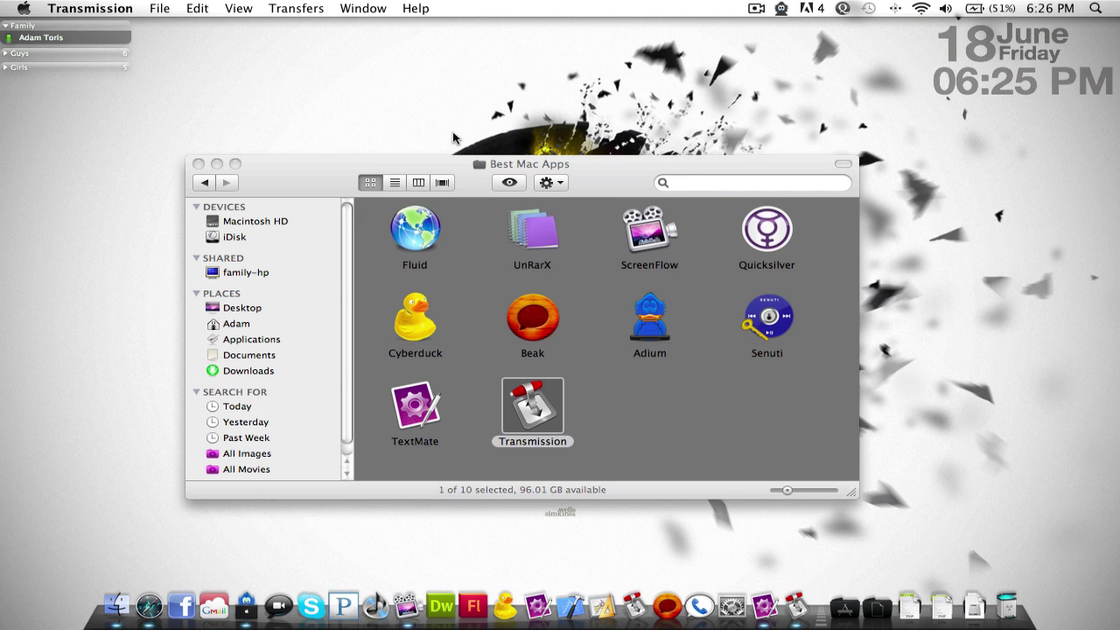
click(630, 385)
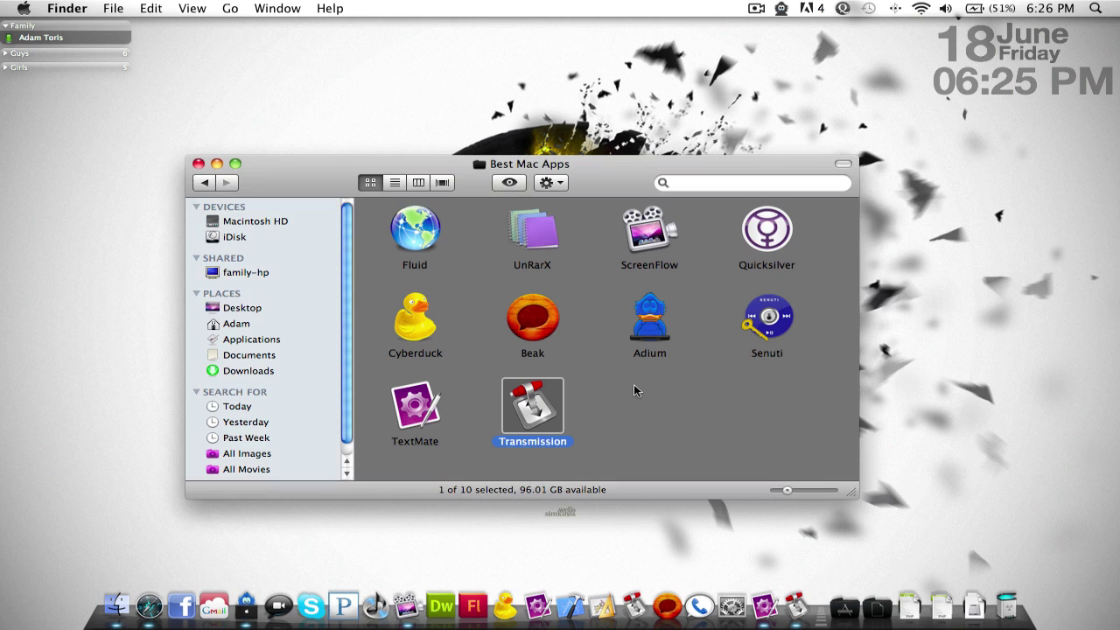
click(771, 311)
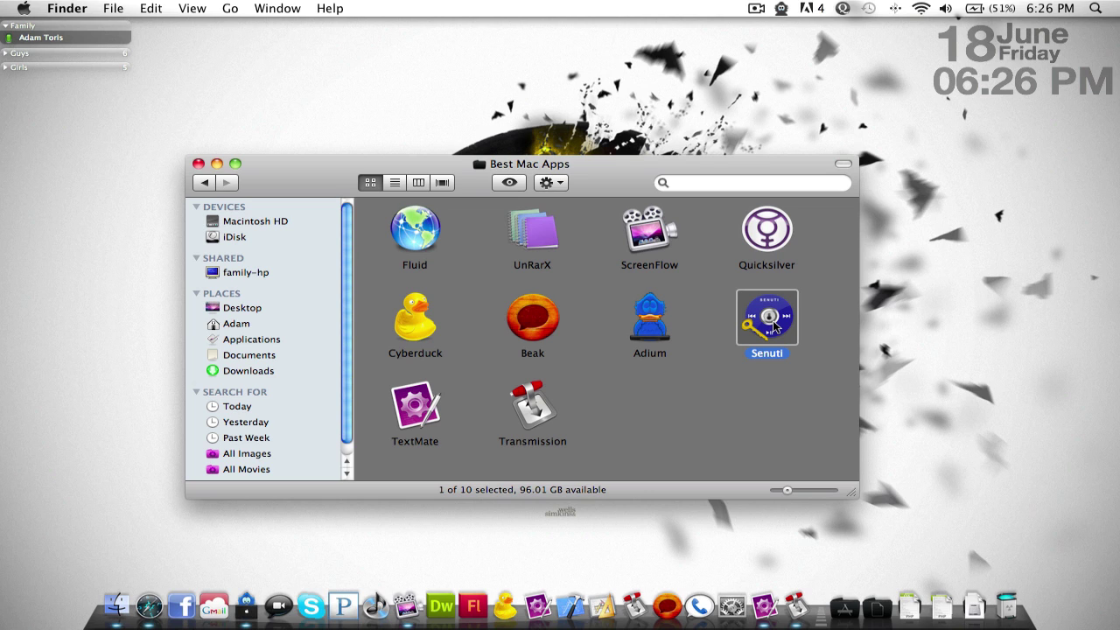
click(674, 229)
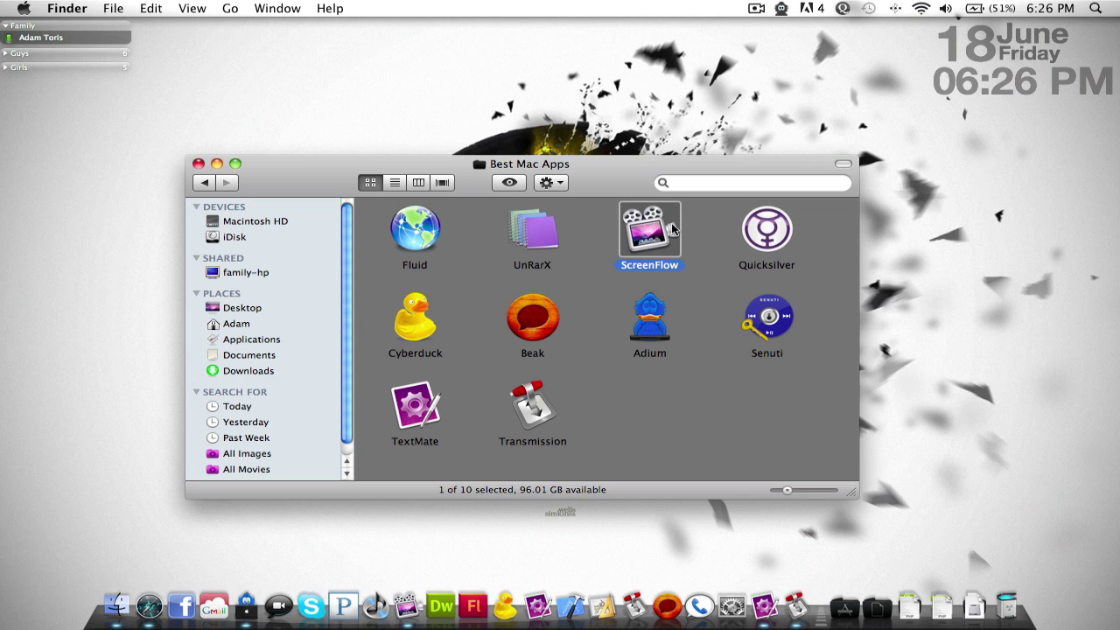
click(409, 396)
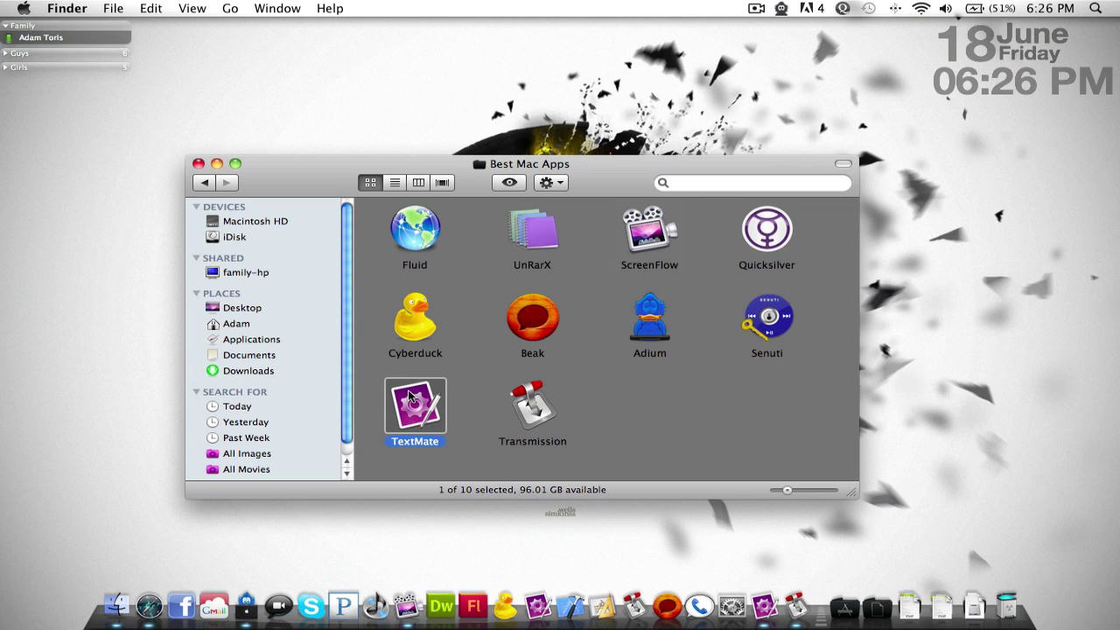